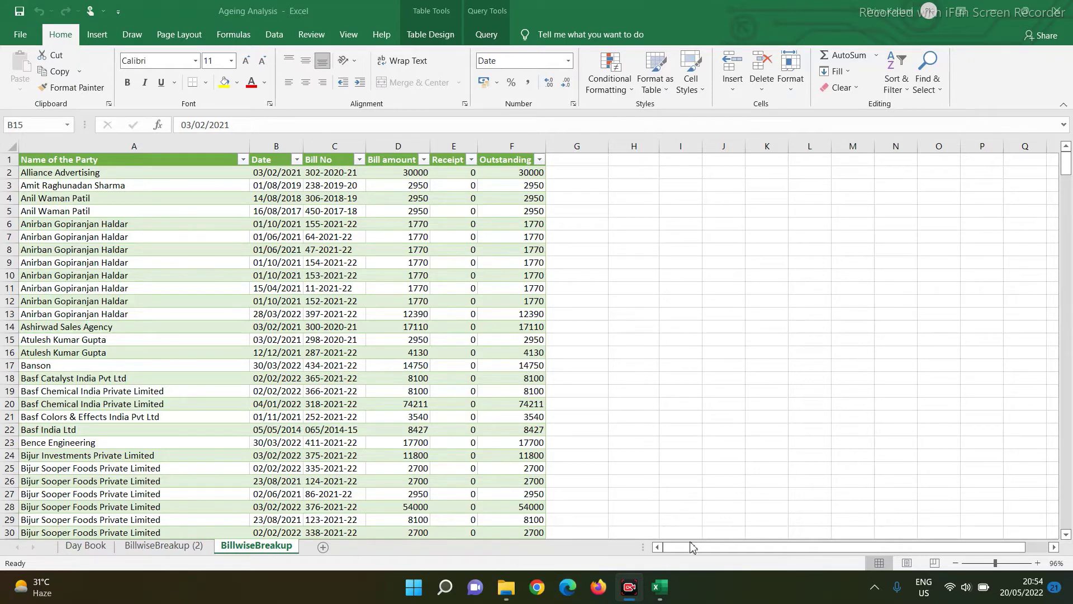
- Add a "Report Date" column header in G1 and enter 31/03/2022 in the first data row below it
click(565, 161)
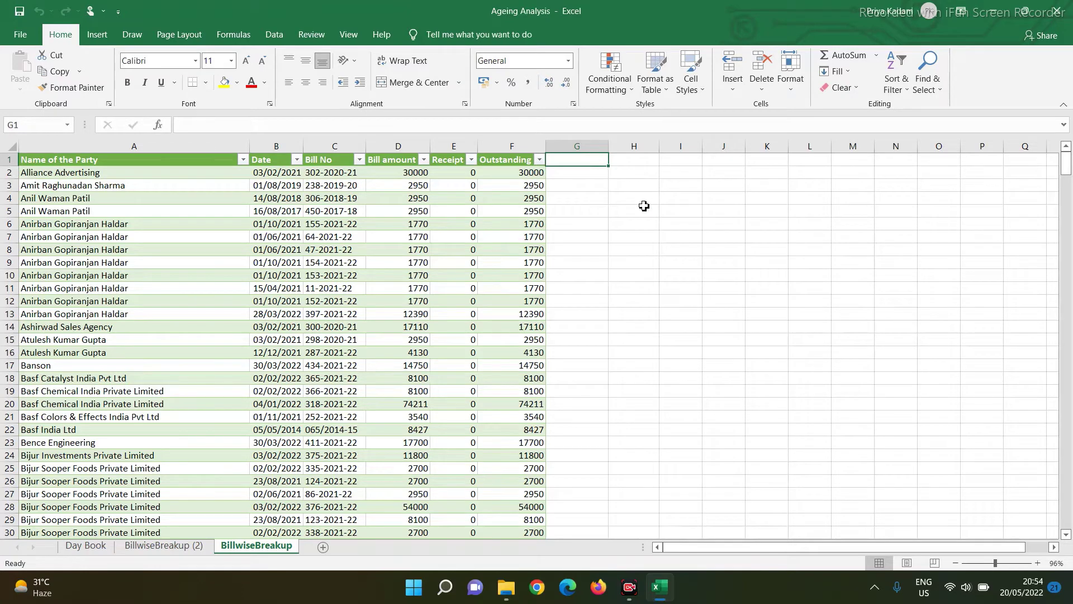
text(REport )
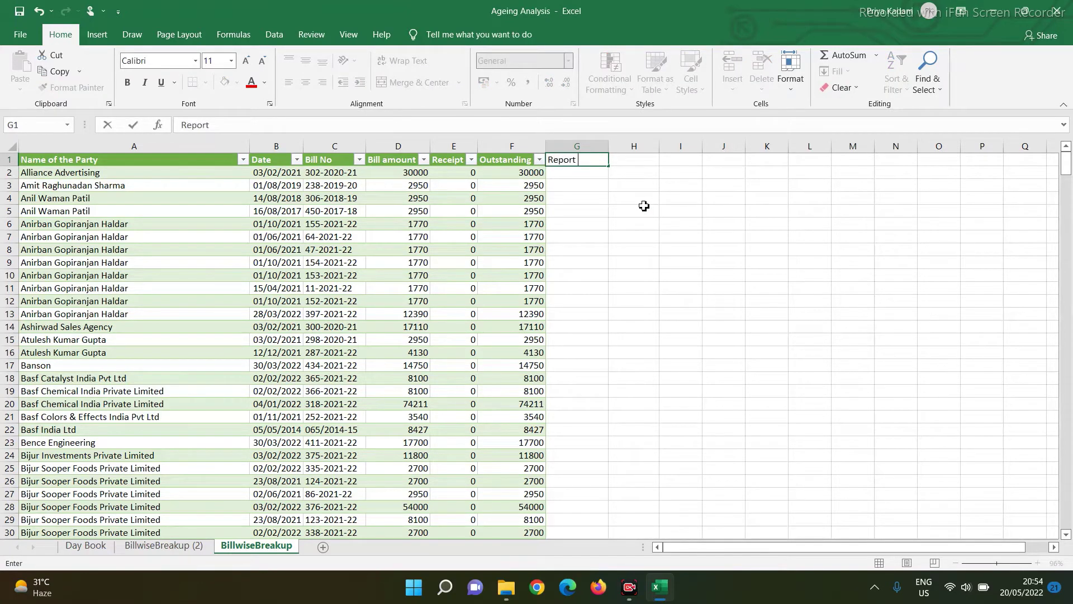
text(Date)
key(Return)
text(31)
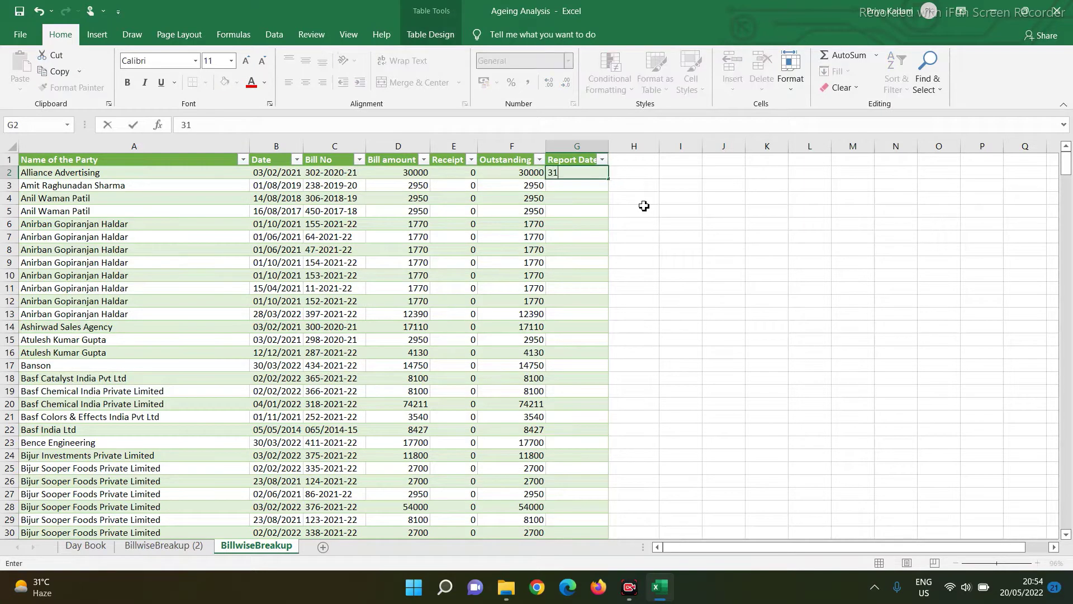
text(/03/2022)
key(Return)
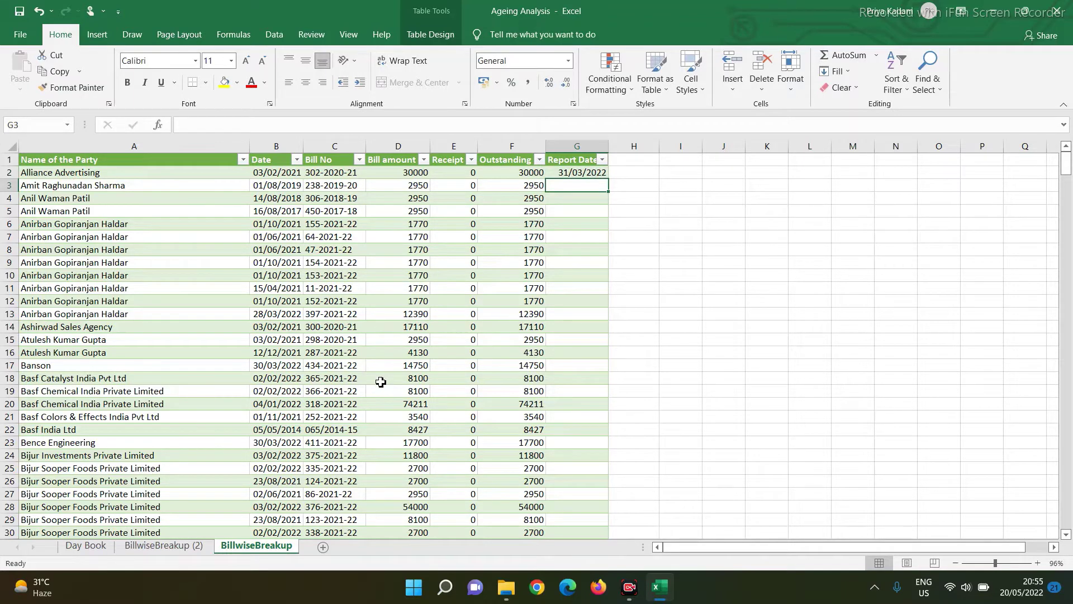
- Load the bill table into the Power Query Editor and fill the Report Date column down
click(280, 291)
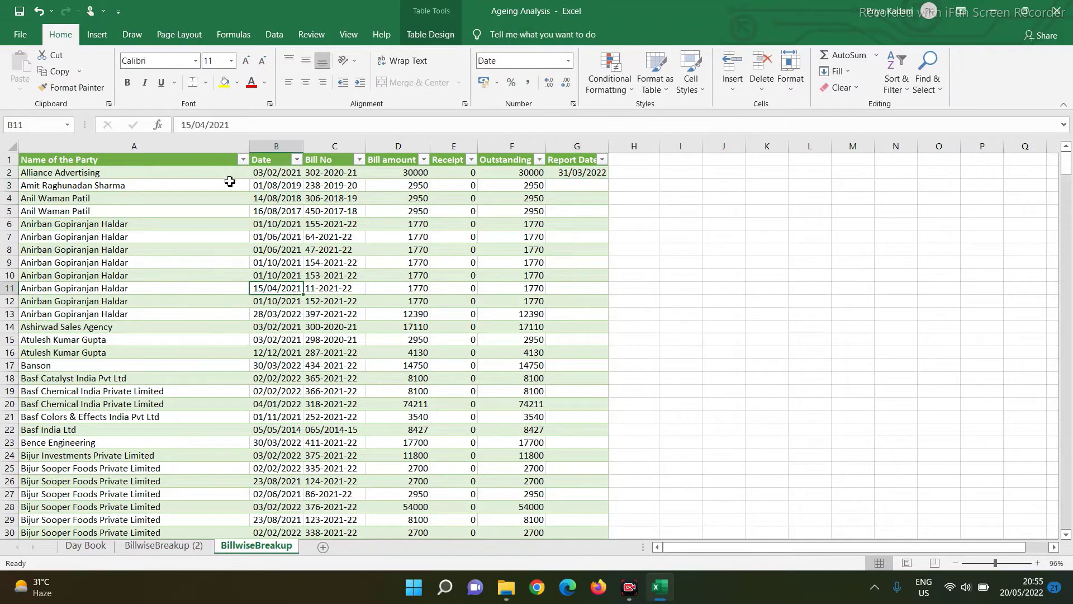
click(275, 35)
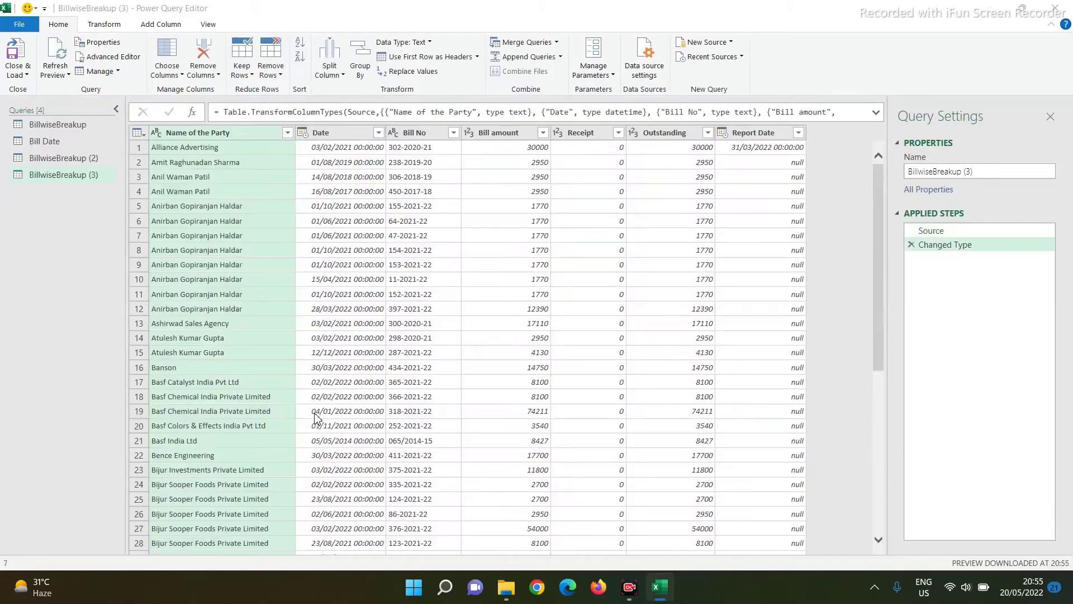
right_click(761, 137)
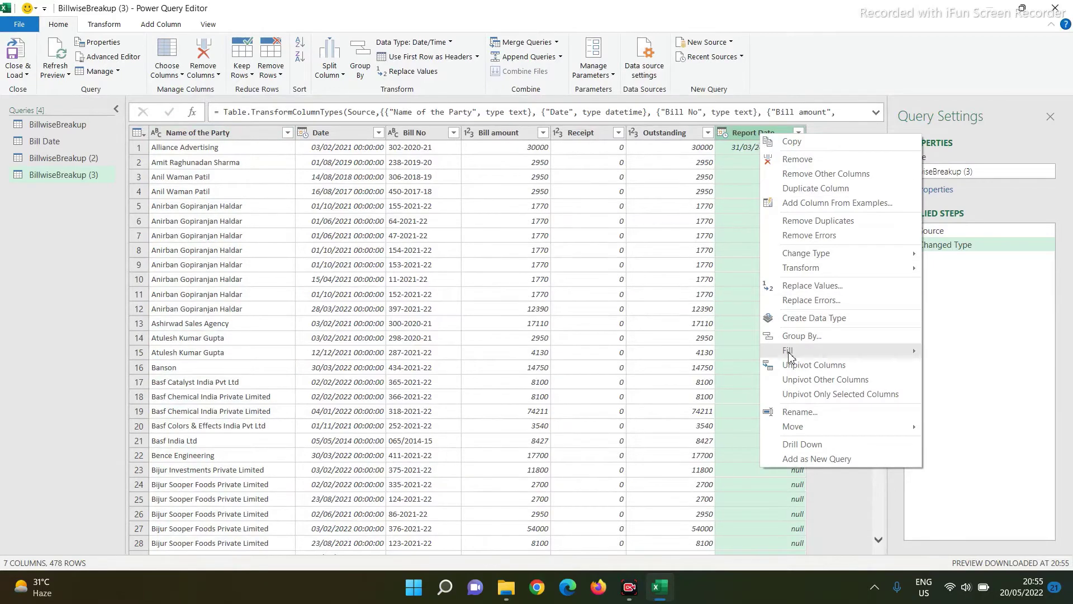
mouse_move(789, 353)
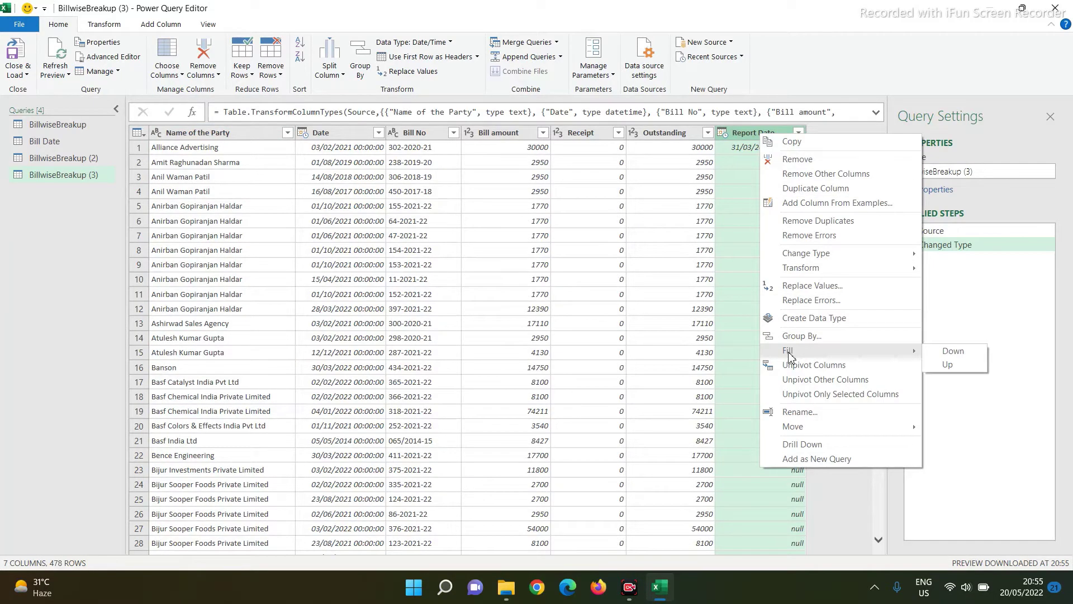
click(967, 352)
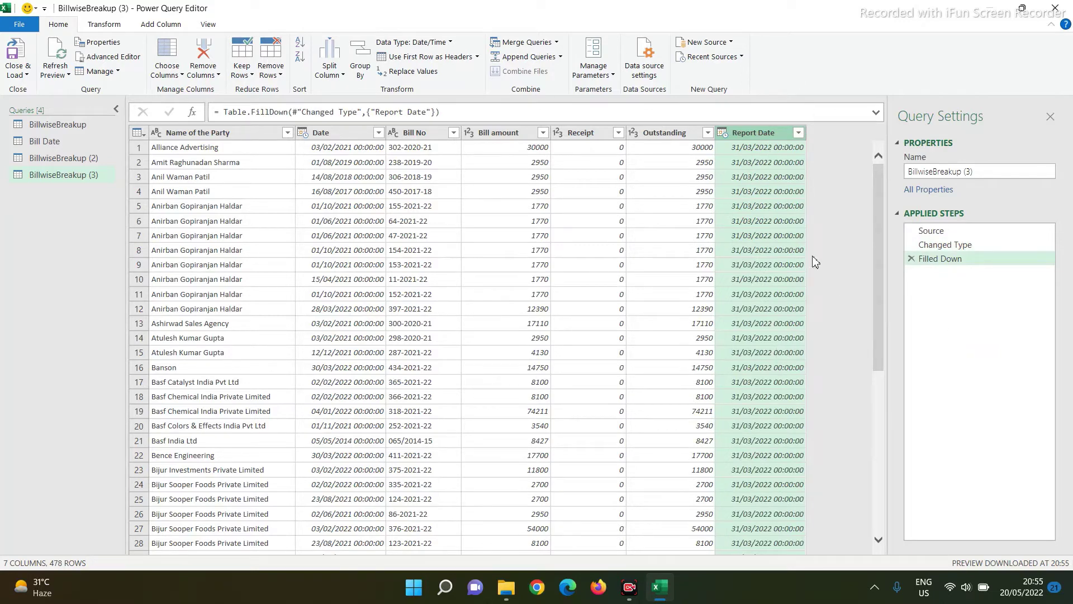
- Change the Report Date column's data type to Date and the Date column's data type to Whole Number
click(723, 134)
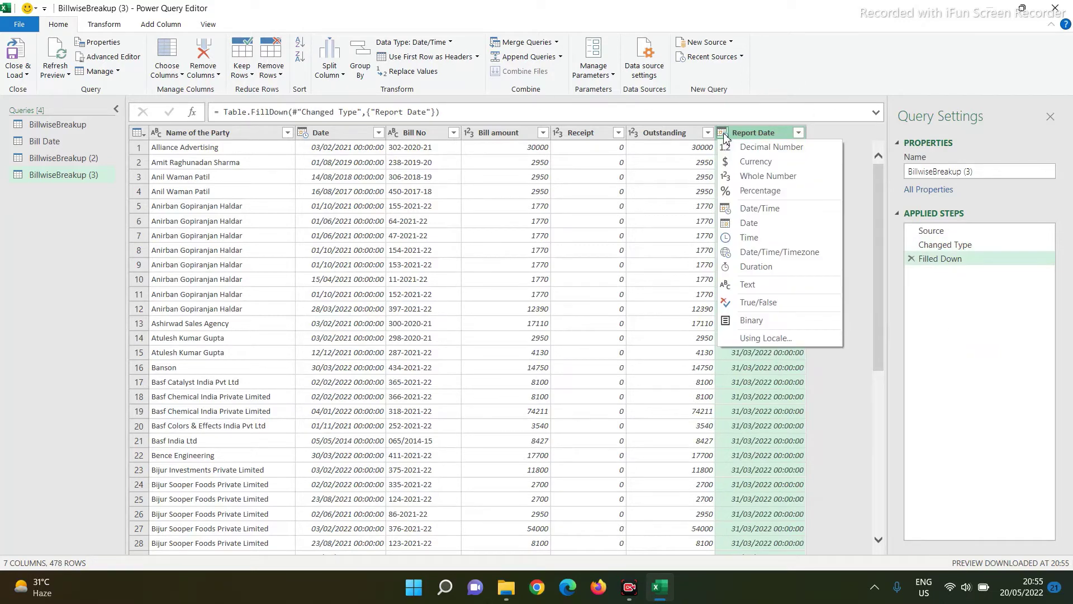
click(752, 223)
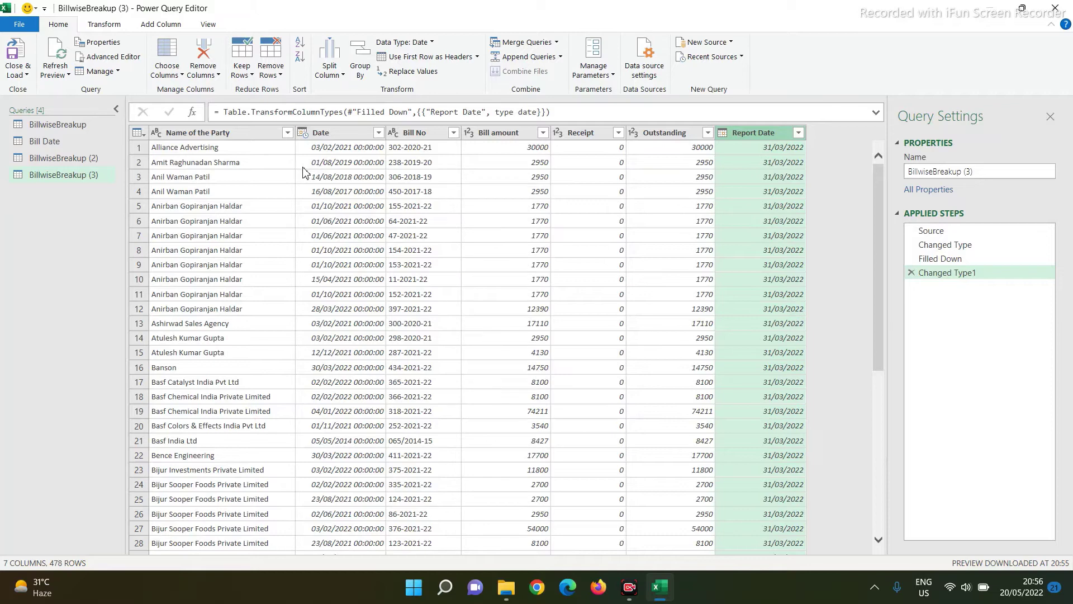
click(304, 137)
click(302, 132)
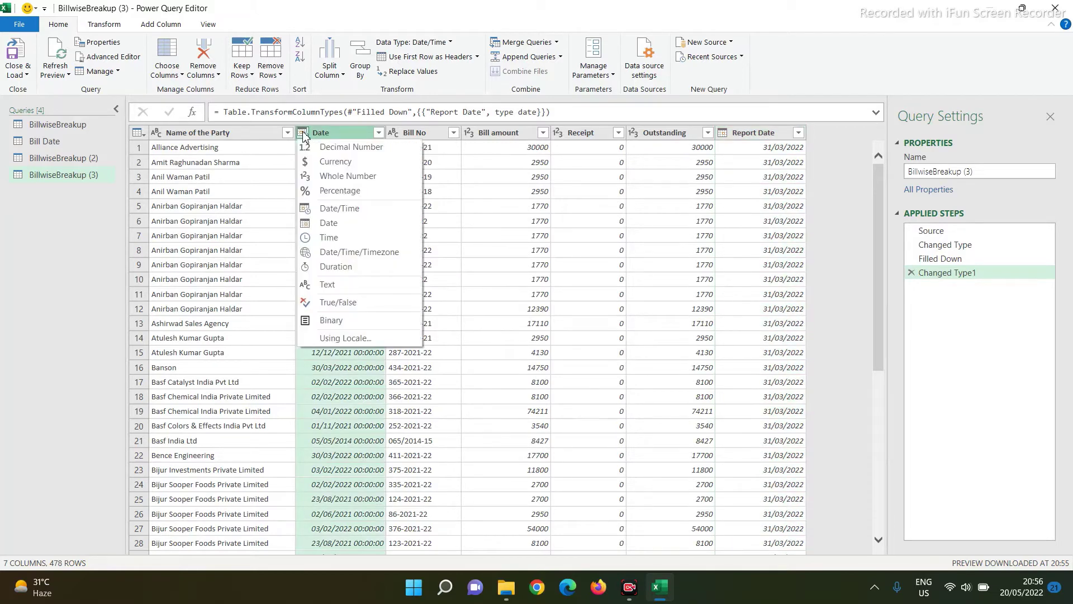
click(321, 177)
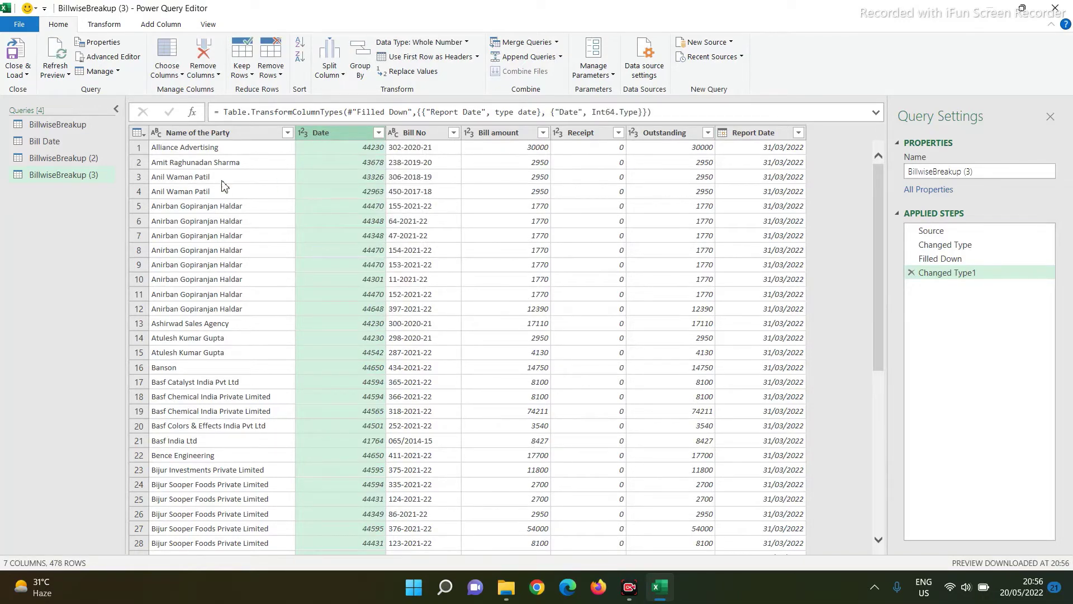
- Insert a new calculated column that adds 30 to each value of the Date column
click(179, 26)
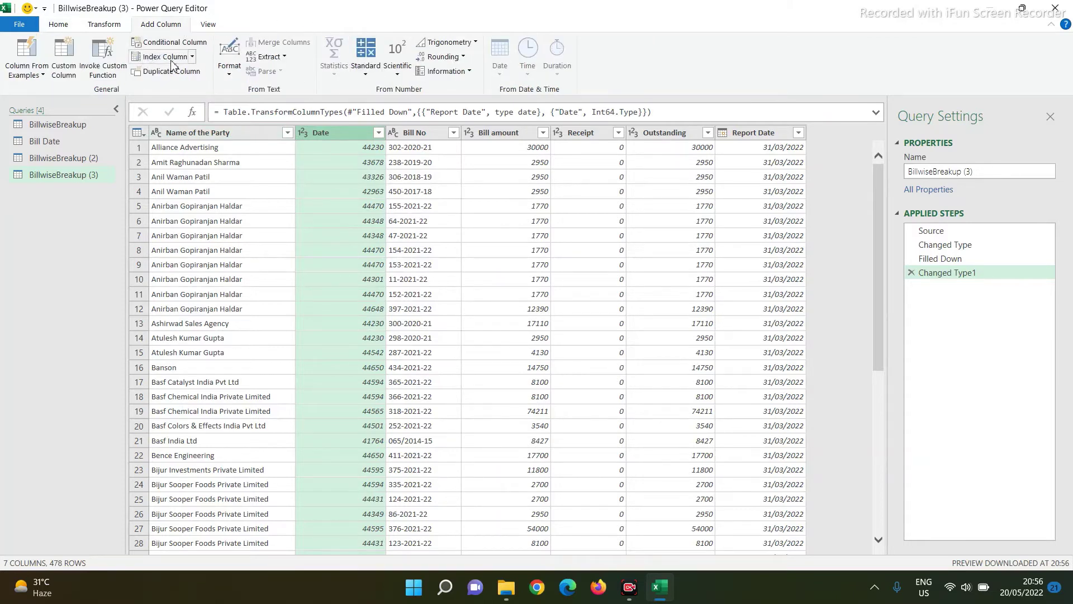
click(365, 74)
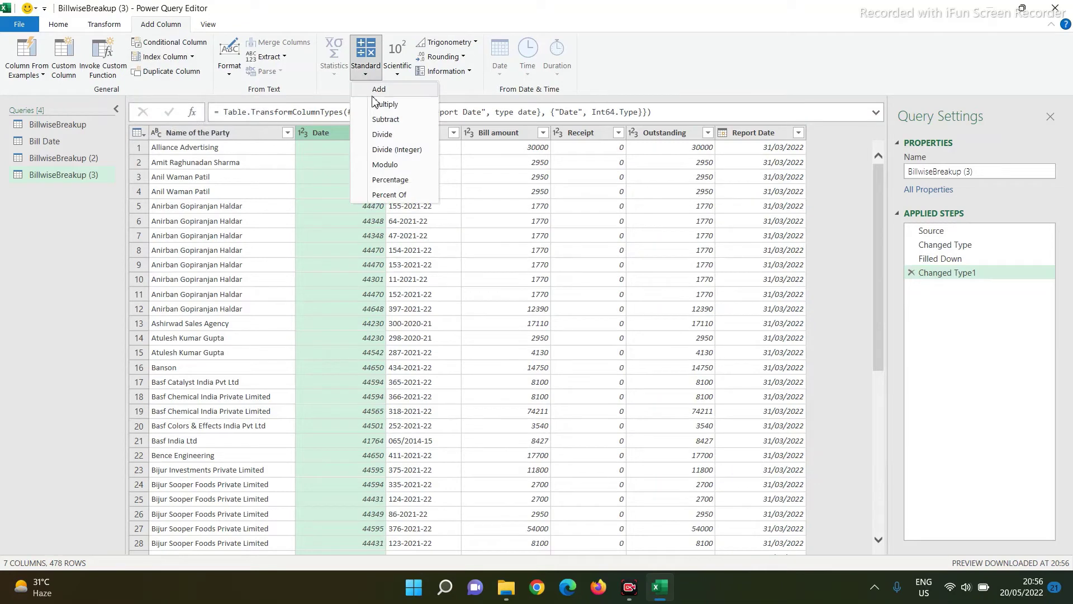
click(375, 91)
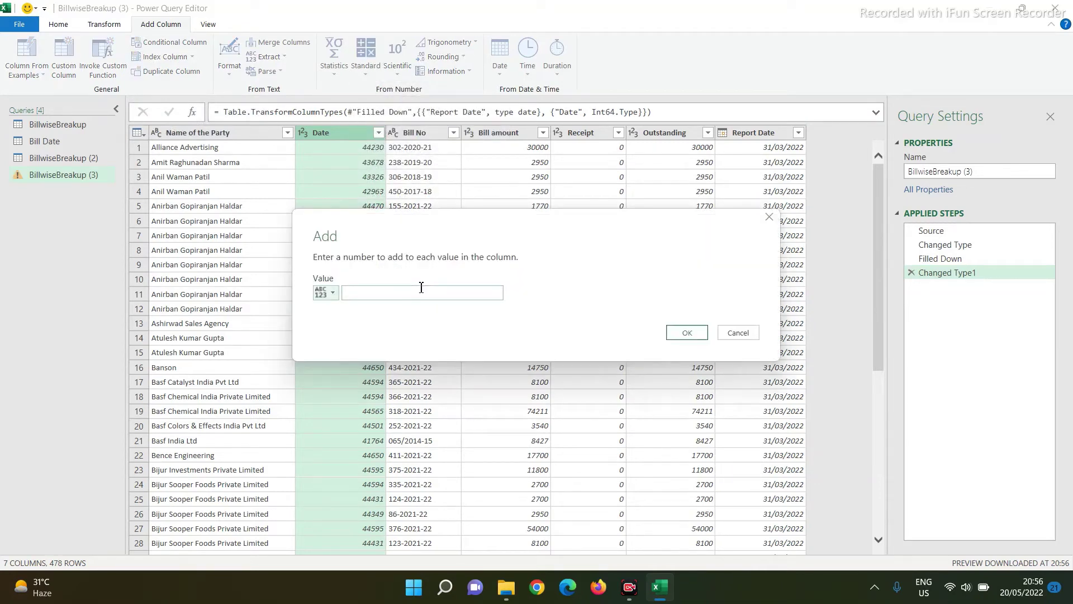
click(378, 291)
text(30)
click(686, 332)
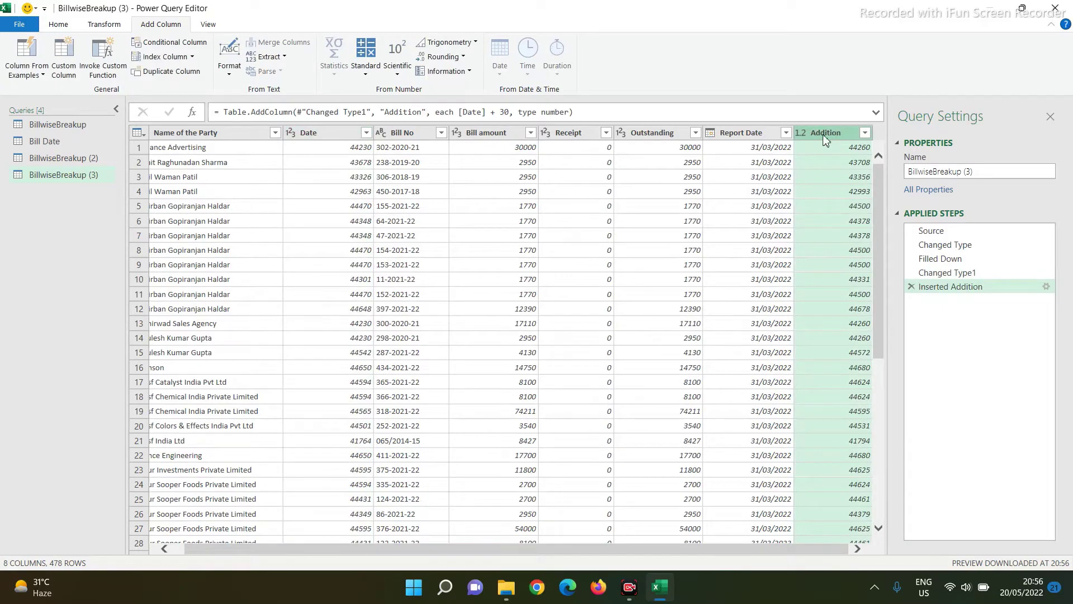
- Move the Addition column directly after the Date column and rename it "Due Date"
drag(822, 134, 379, 140)
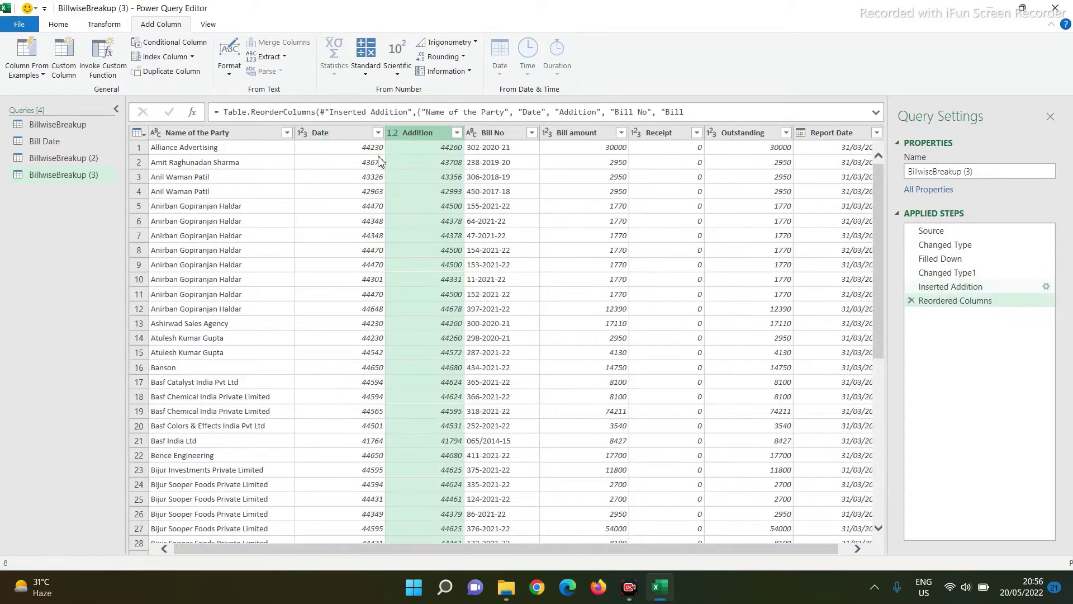
double_click(410, 133)
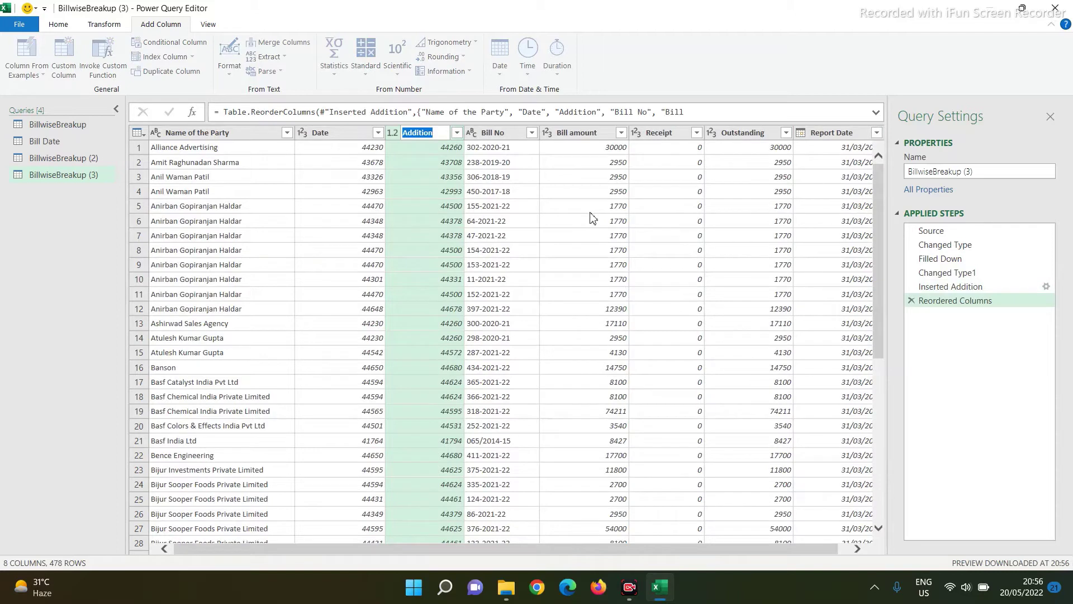
text(Due Date)
key(Return)
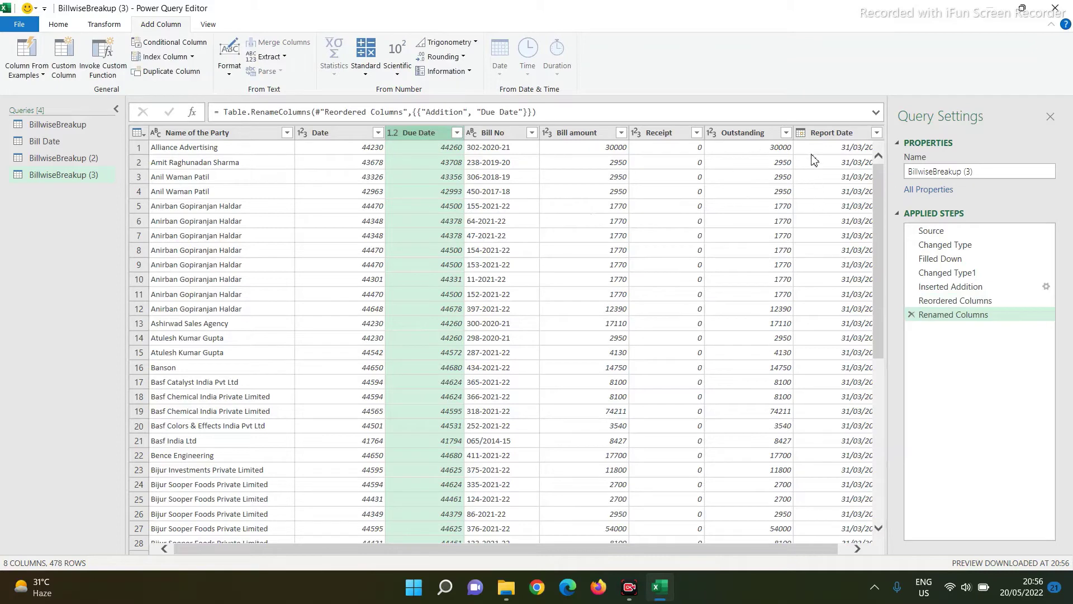
- Change the Report Date column's data type to Whole Number
click(801, 136)
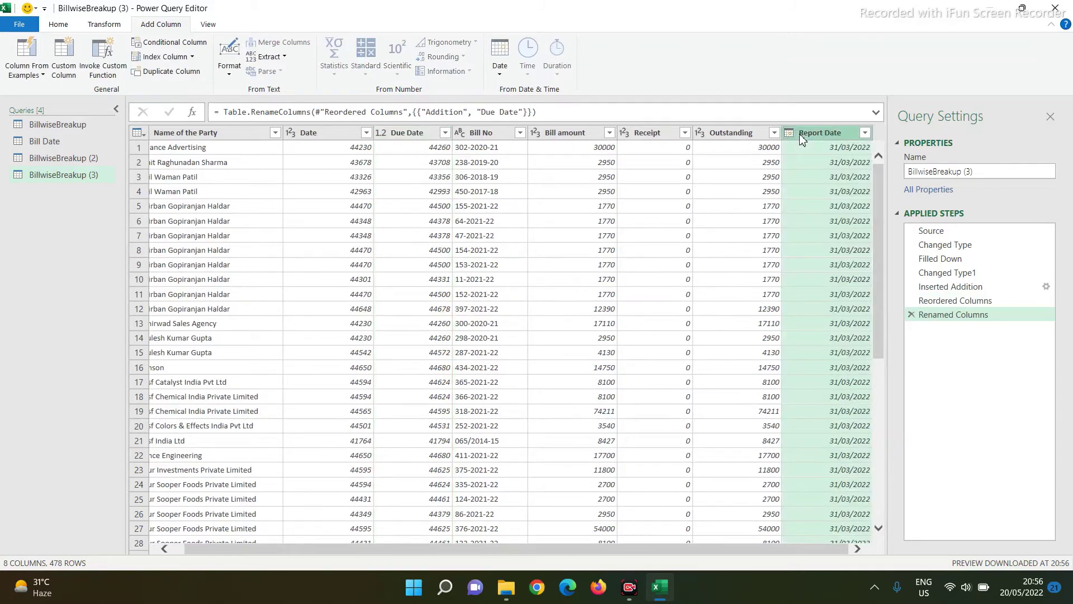
click(790, 133)
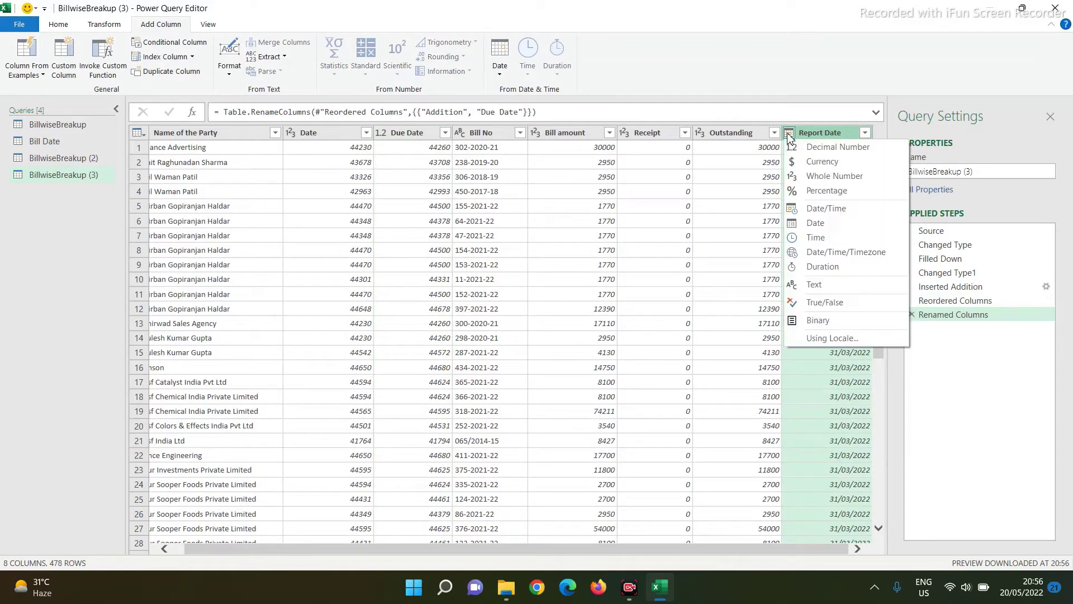
click(799, 176)
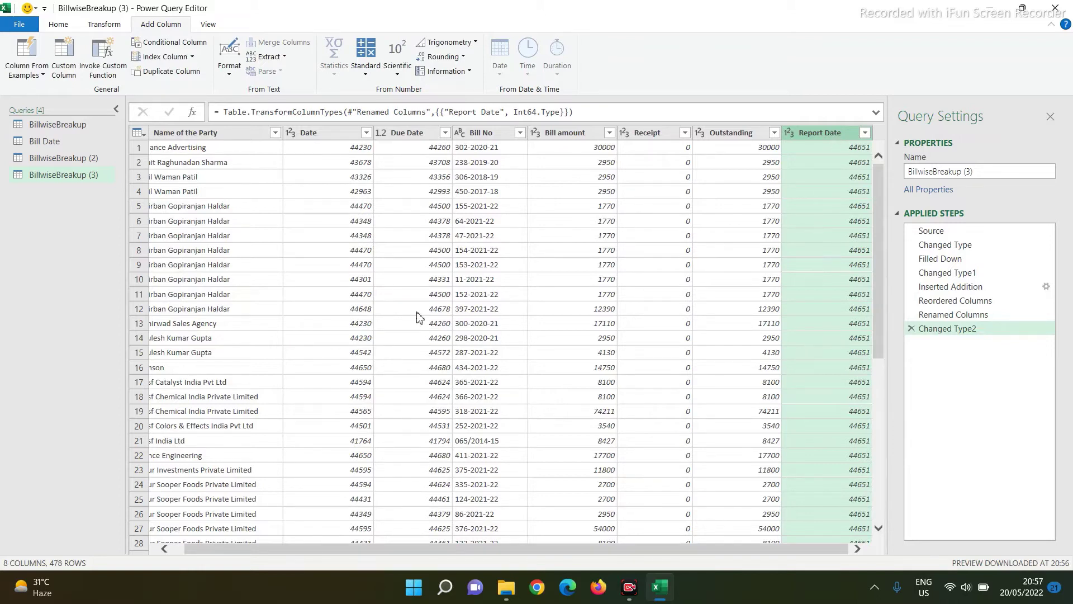
- Insert a column that subtracts Due Date from Report Date and rename it "Age"
ctrl+click(408, 135)
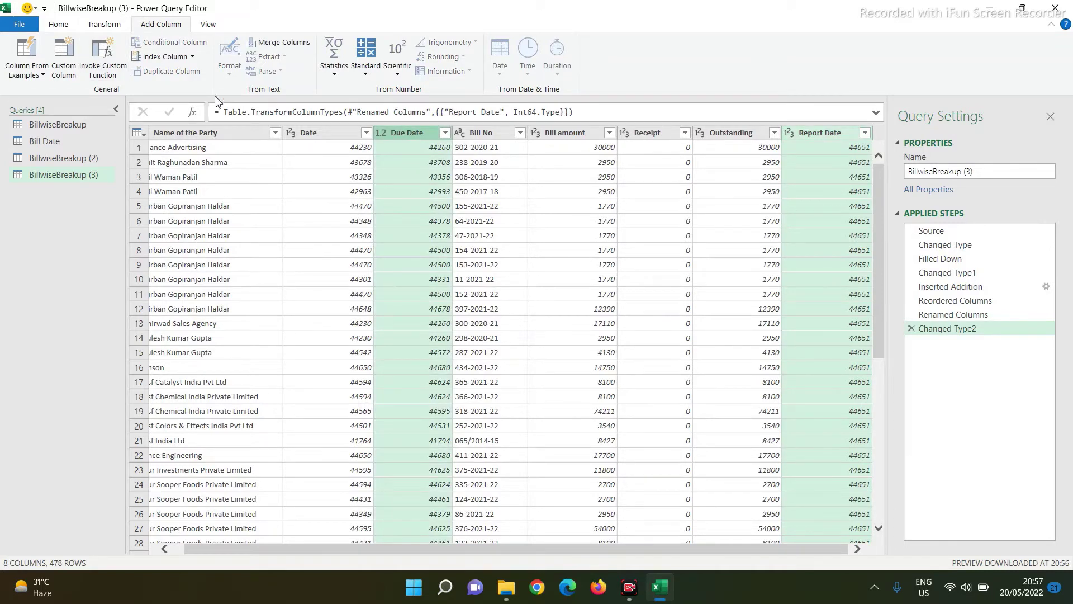
click(367, 76)
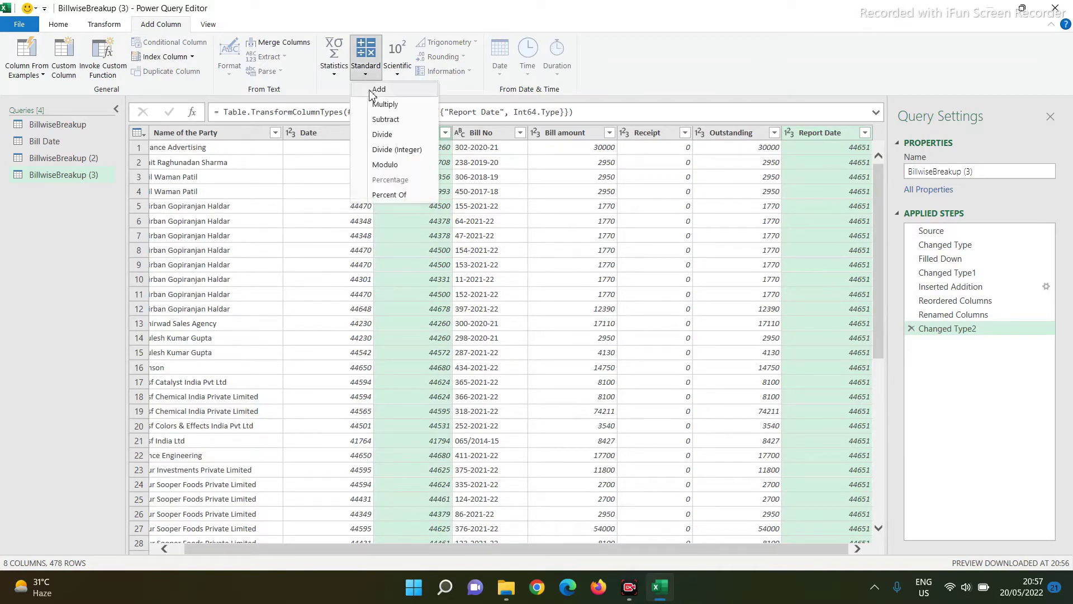
click(373, 120)
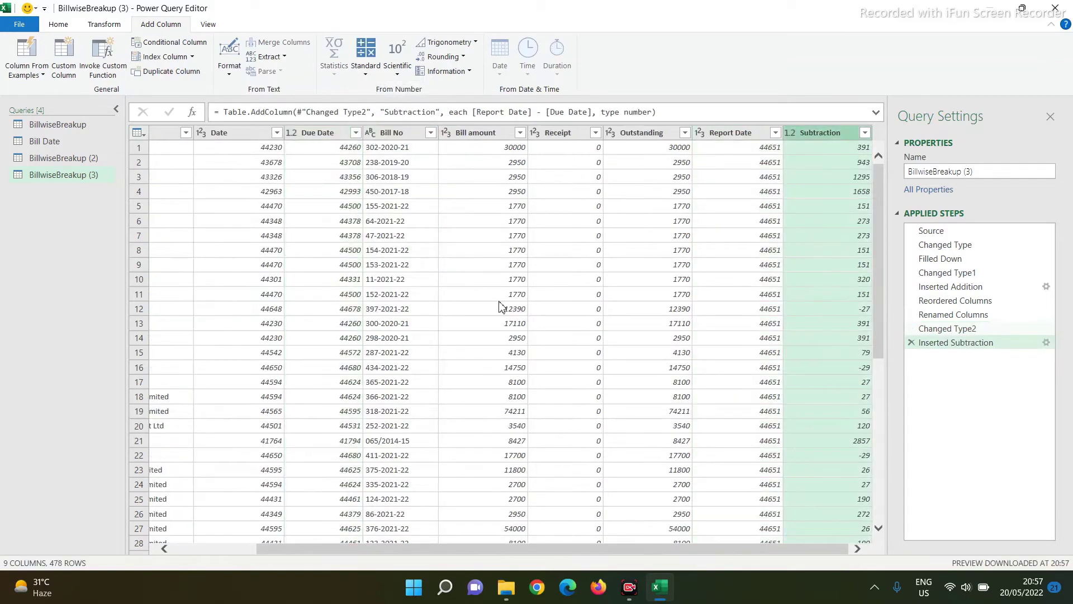
double_click(824, 132)
text(Age)
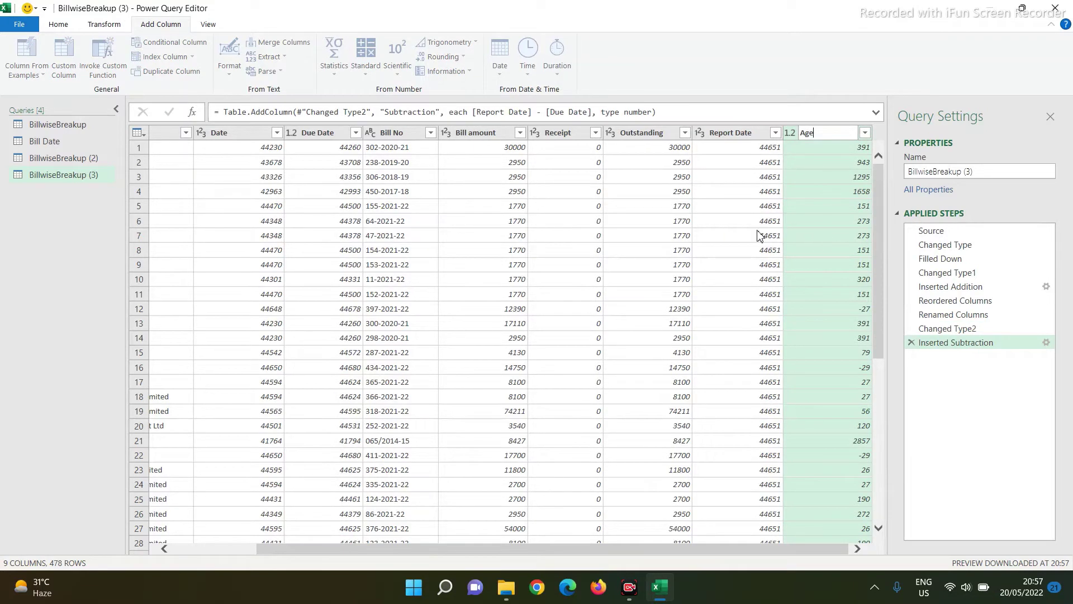
key(Return)
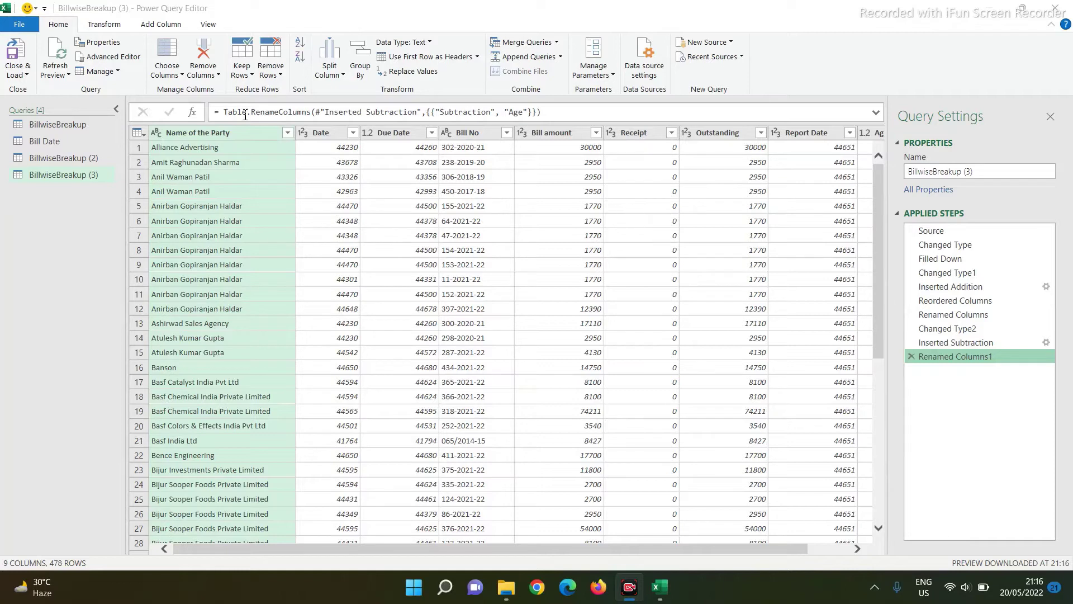
- Remove the Date, Due Date, Bill No, Bill amount, Receipt and Report Date columns from the query
click(332, 134)
shift+click(411, 134)
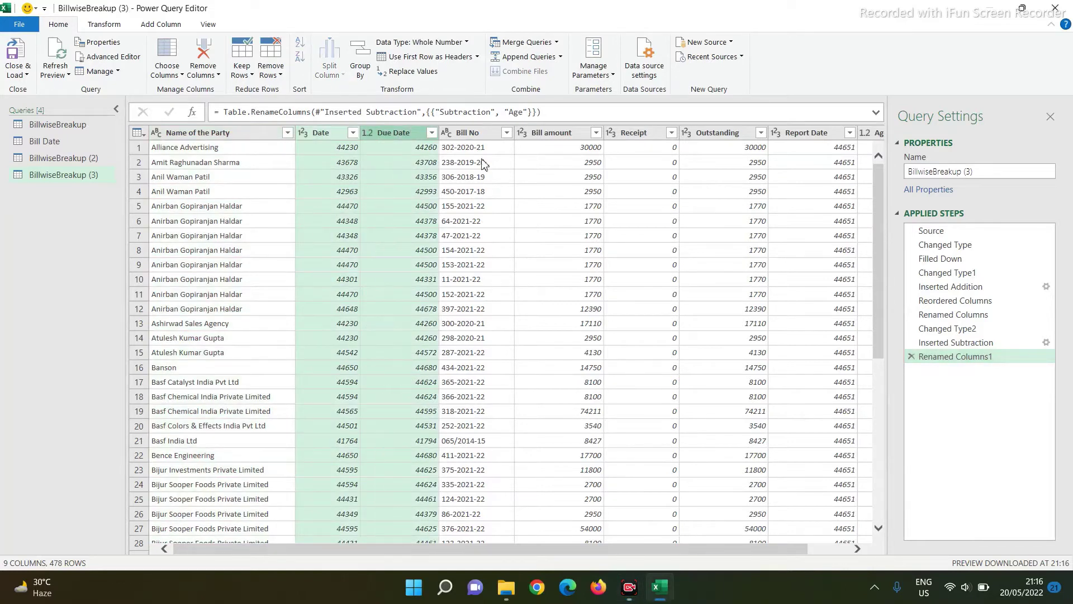
shift+click(481, 137)
shift+click(564, 139)
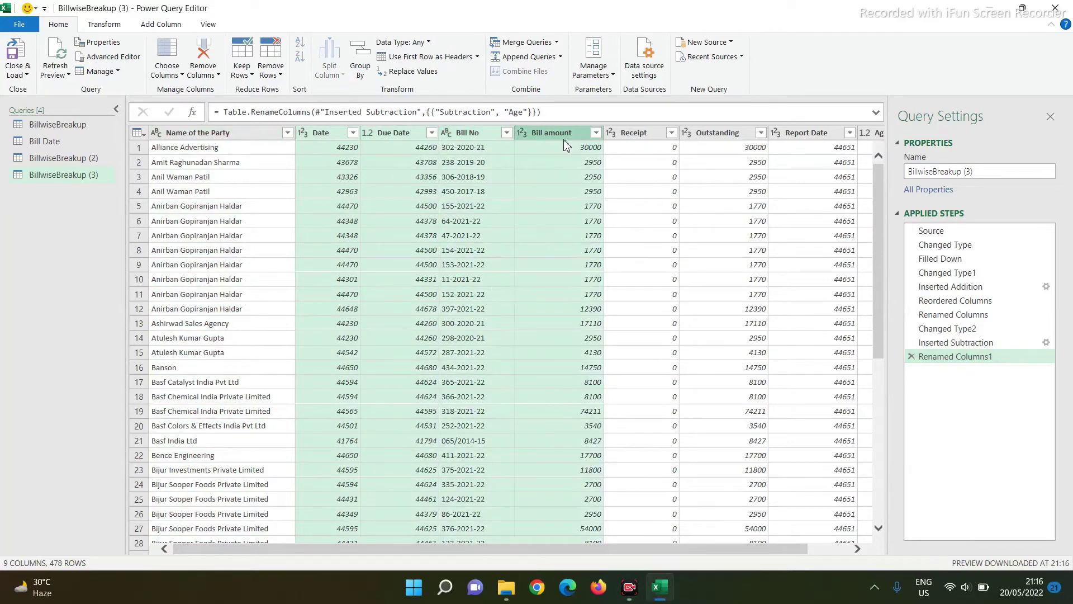
shift+click(619, 134)
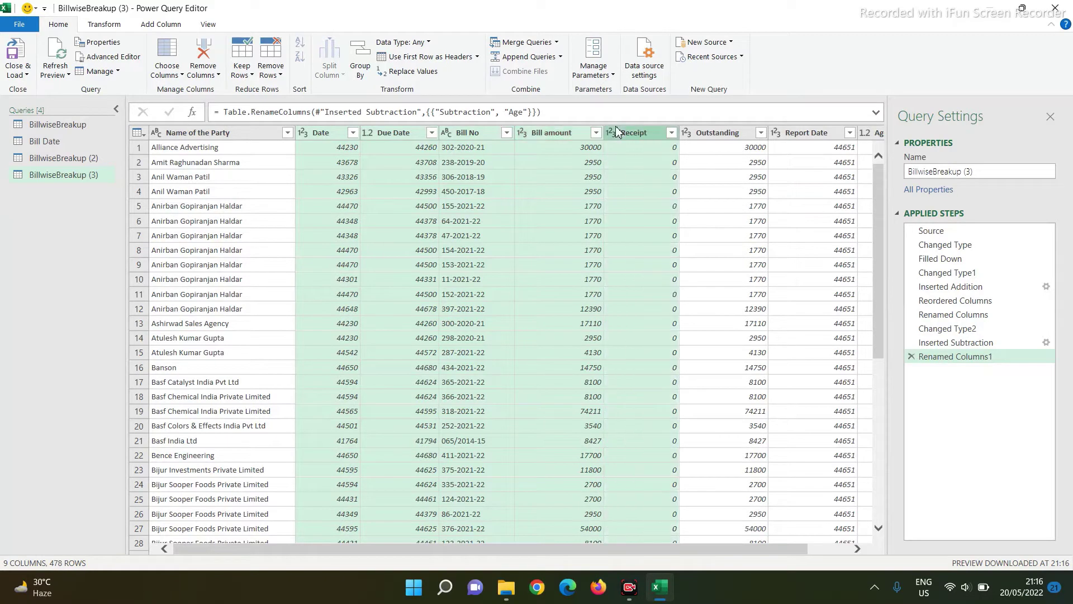
shift+click(823, 137)
click(857, 550)
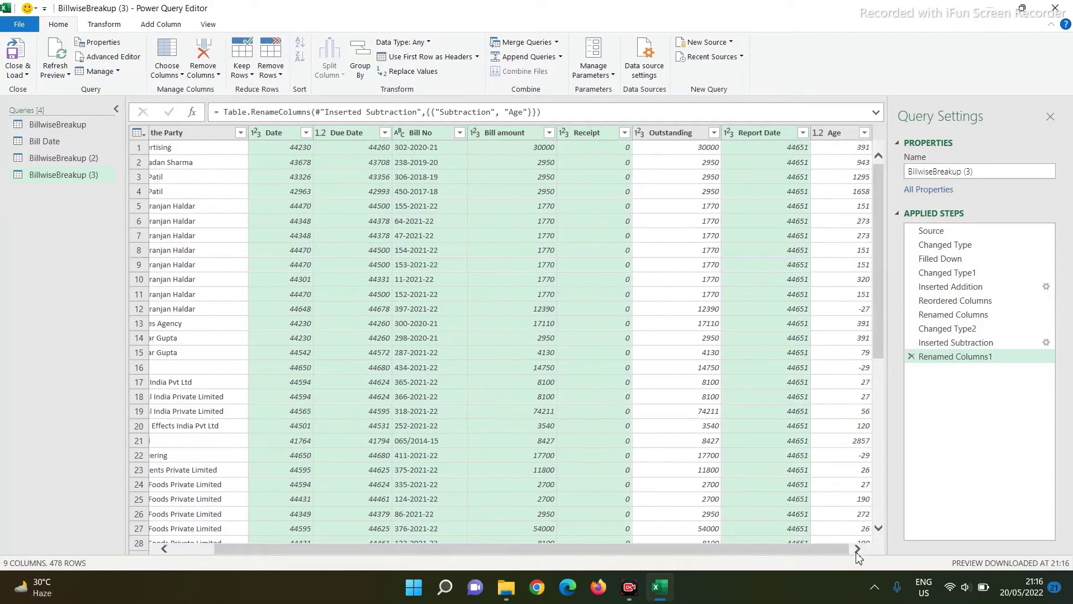
right_click(503, 136)
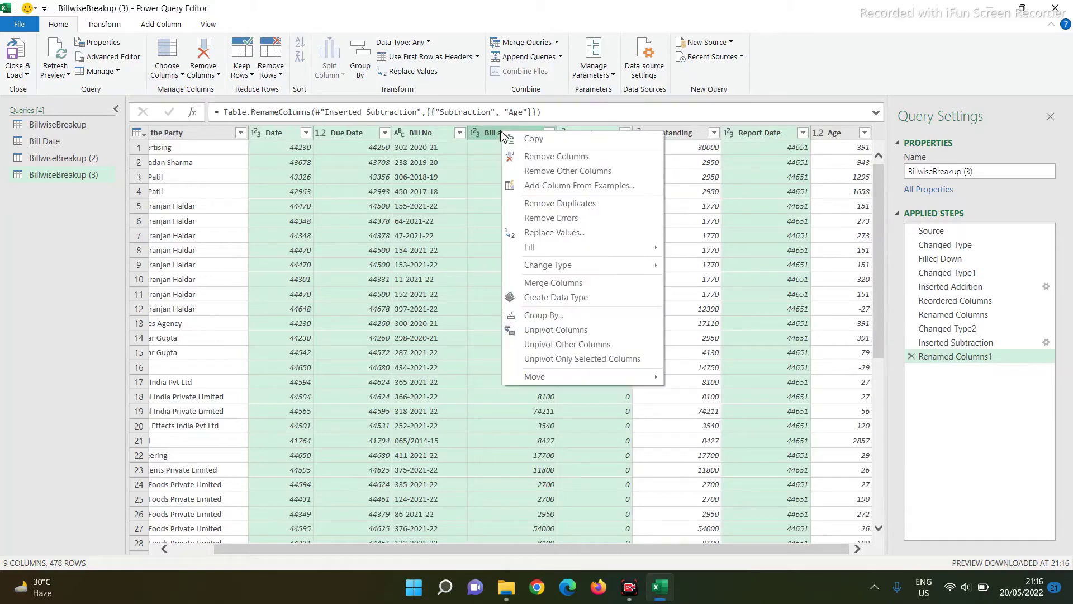
click(520, 159)
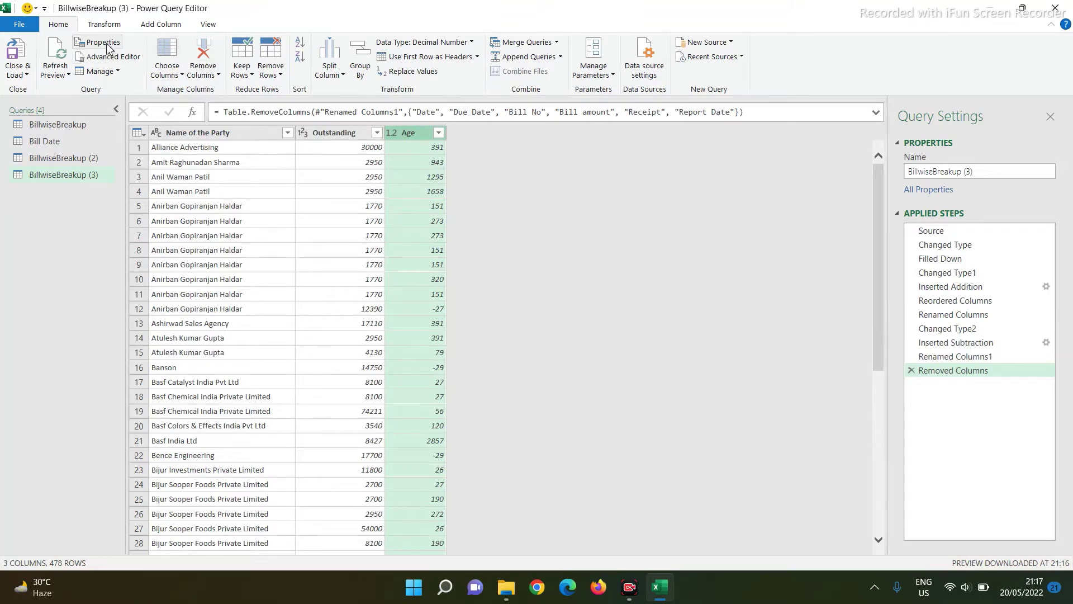
- Start a new conditional column and name it "Remarks"
click(166, 25)
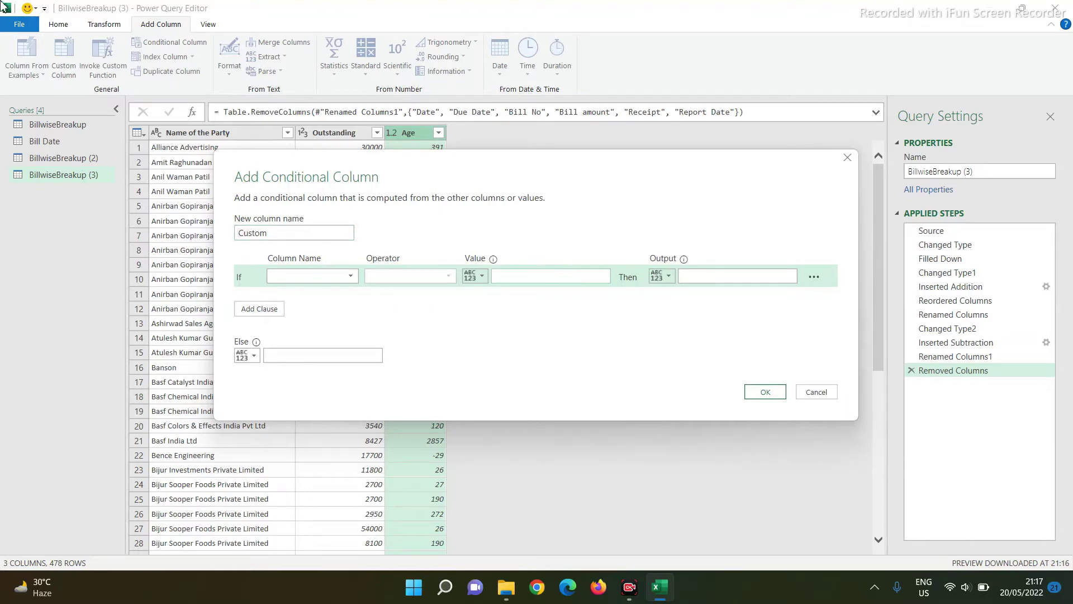
double_click(277, 235)
text(Remarks)
- Define the first condition so that Age is less than 30 outputs "0-30 days"
click(351, 276)
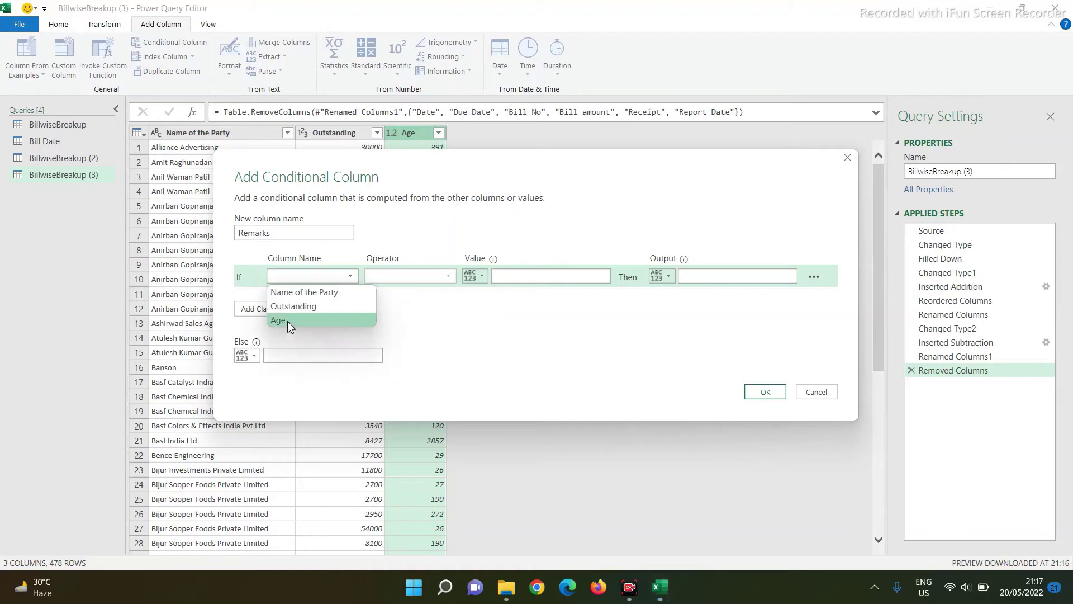
click(287, 321)
click(387, 280)
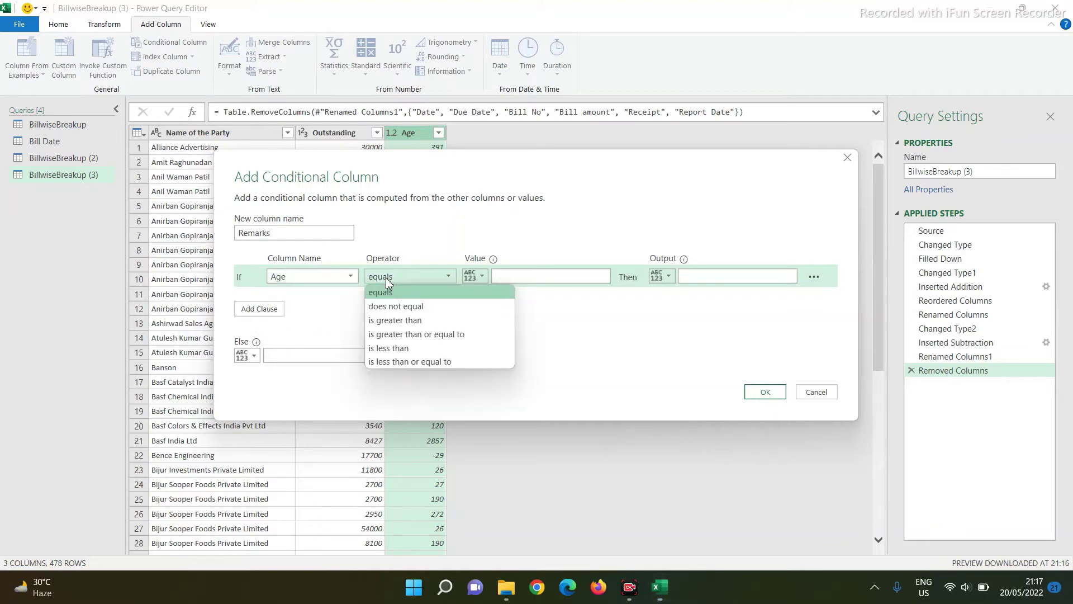
click(392, 348)
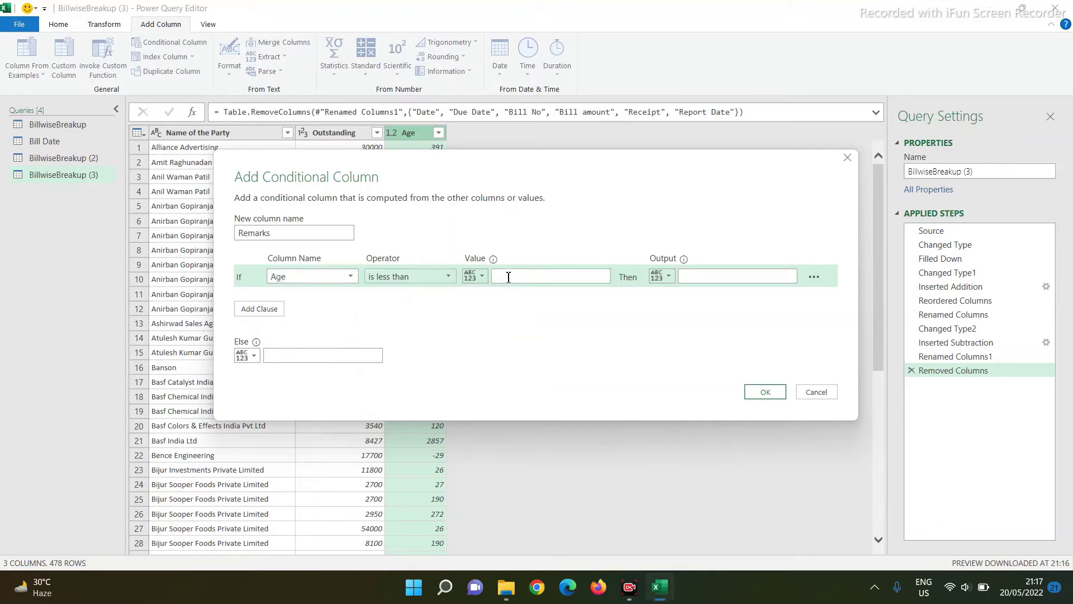
click(508, 278)
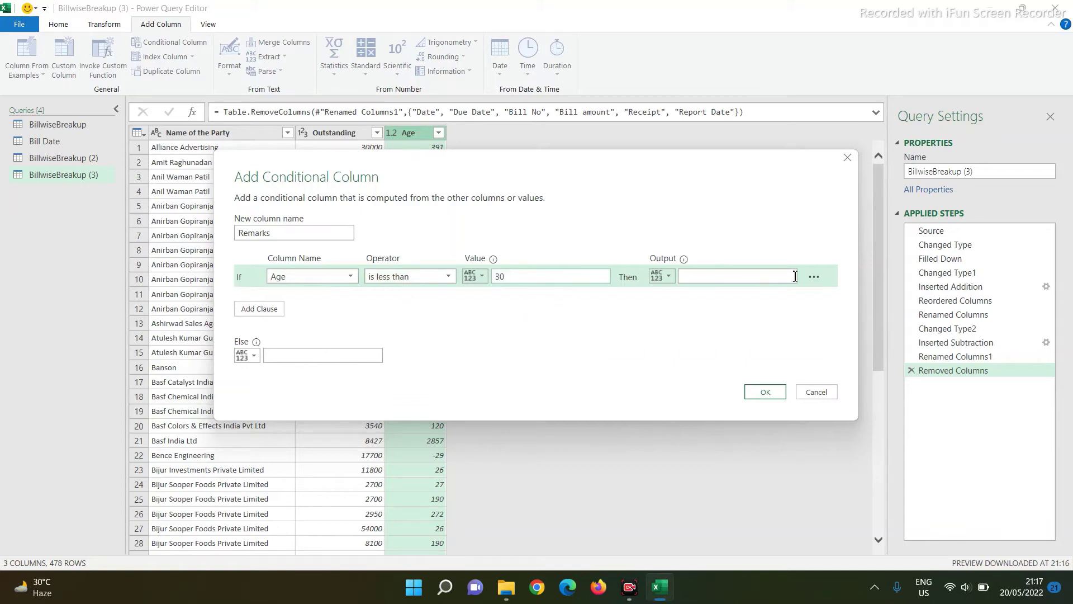
click(707, 273)
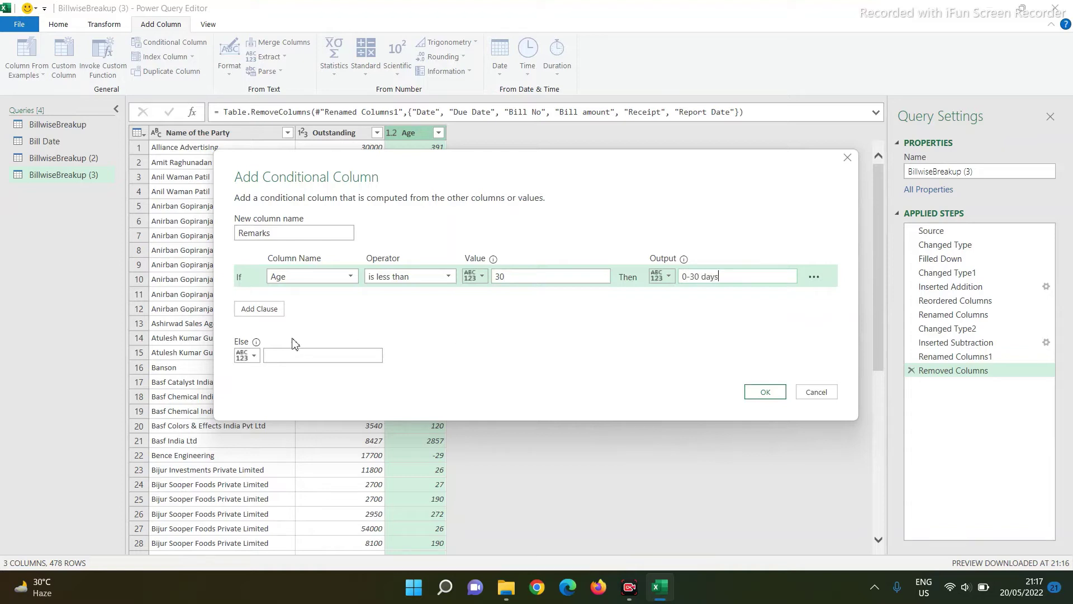
- Add a second clause where Age is less than or equal to 60 outputs "31-60 days"
click(246, 310)
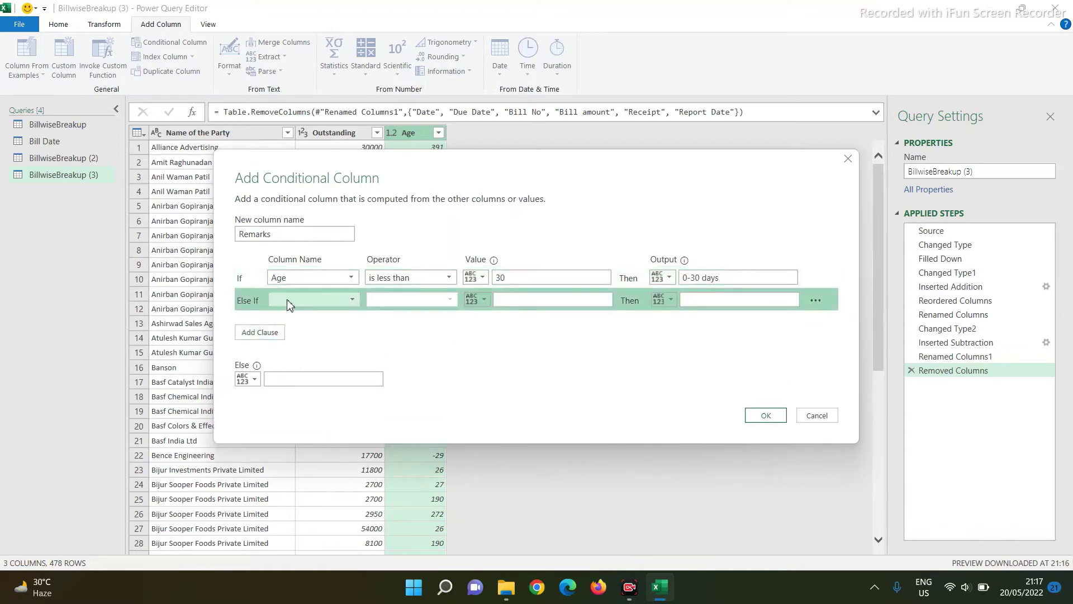
click(302, 300)
click(284, 342)
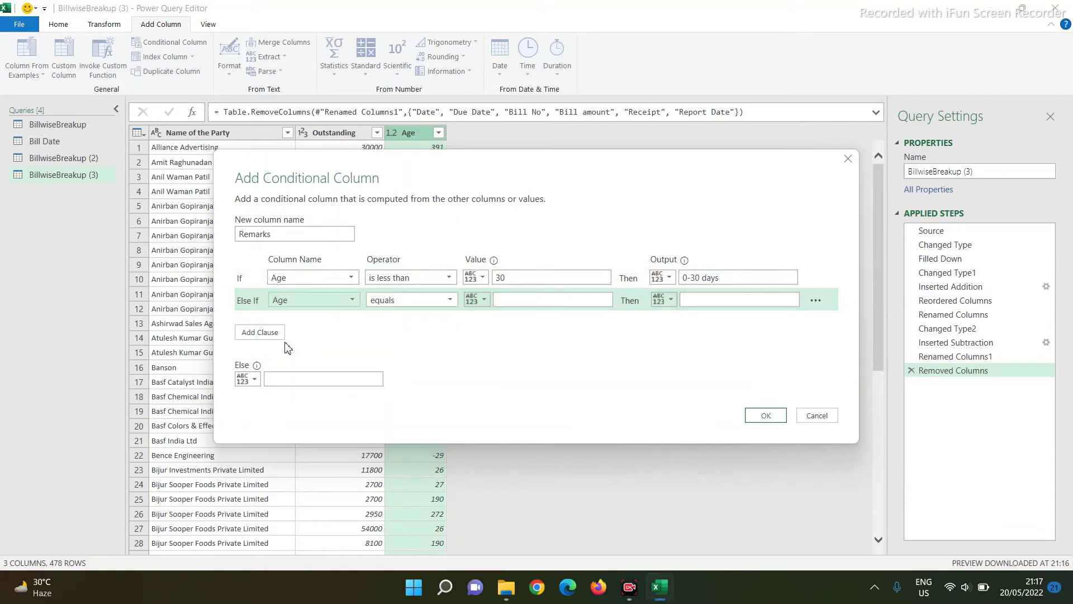
click(399, 300)
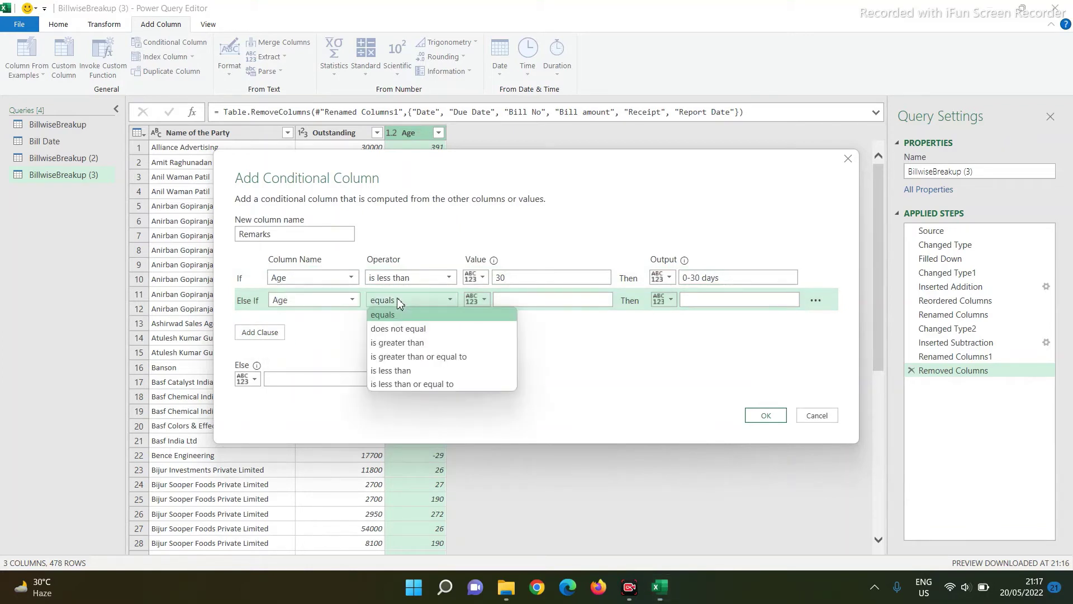
click(401, 385)
click(513, 295)
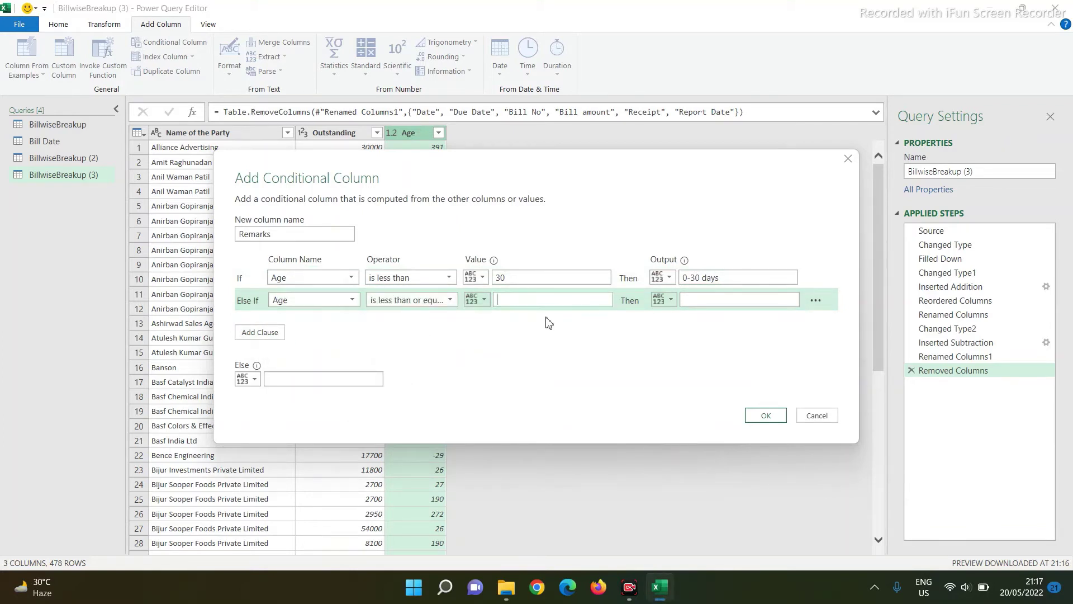
text(60)
click(696, 300)
- Add a third clause testing whether Age is less than or equal to 90
click(268, 335)
click(283, 322)
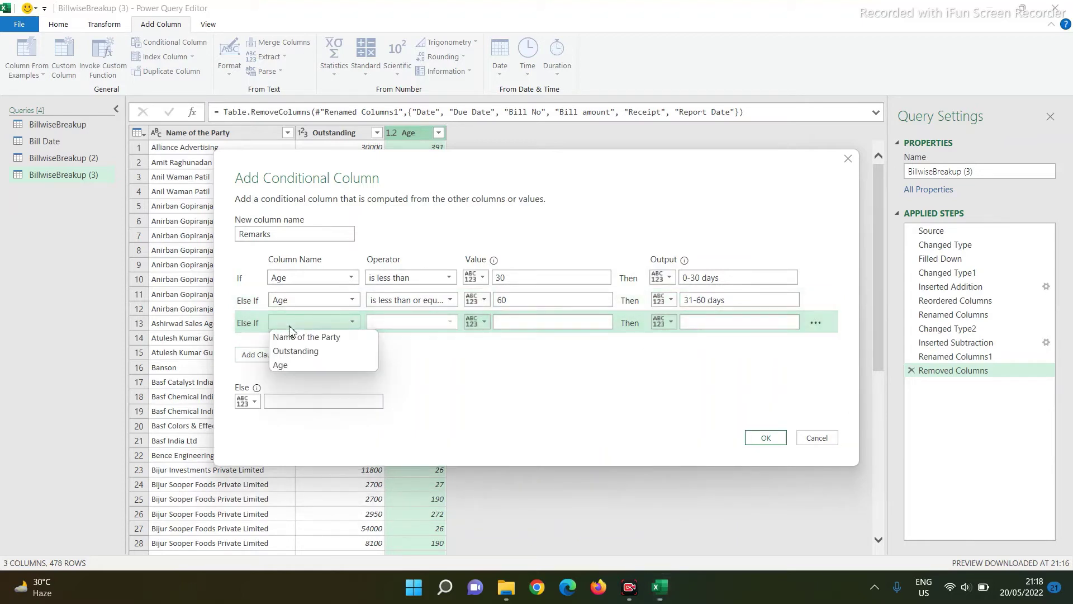
click(286, 364)
click(386, 322)
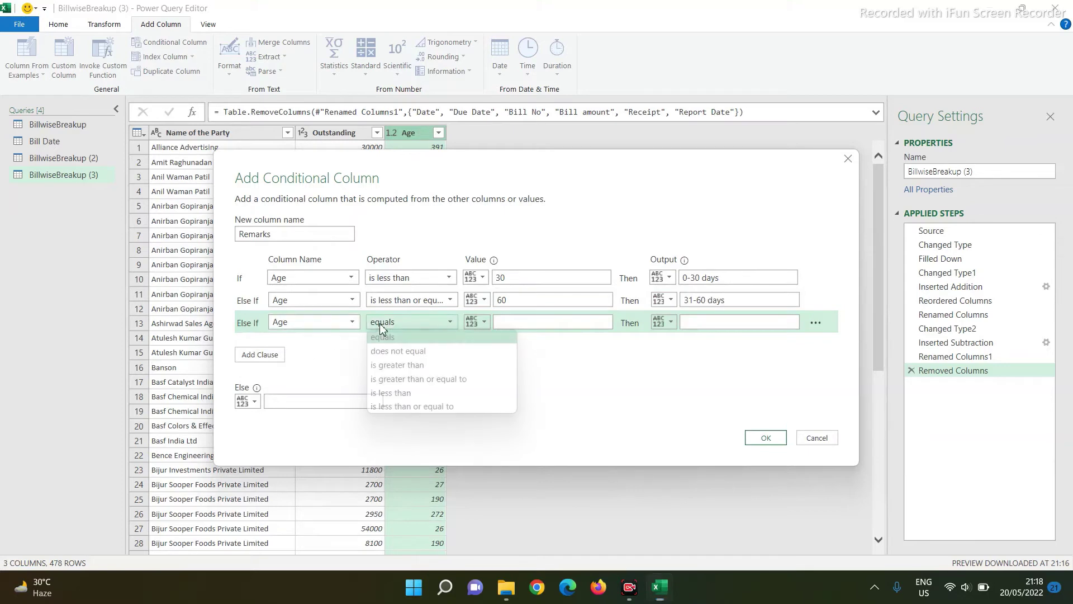
click(397, 407)
click(511, 328)
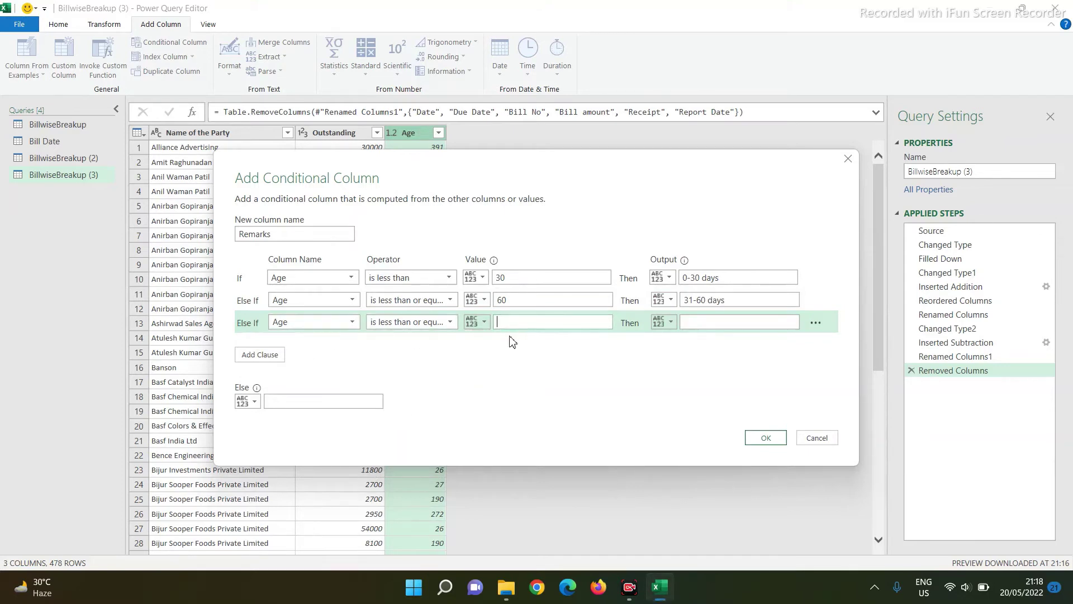
text(90)
click(665, 322)
click(684, 352)
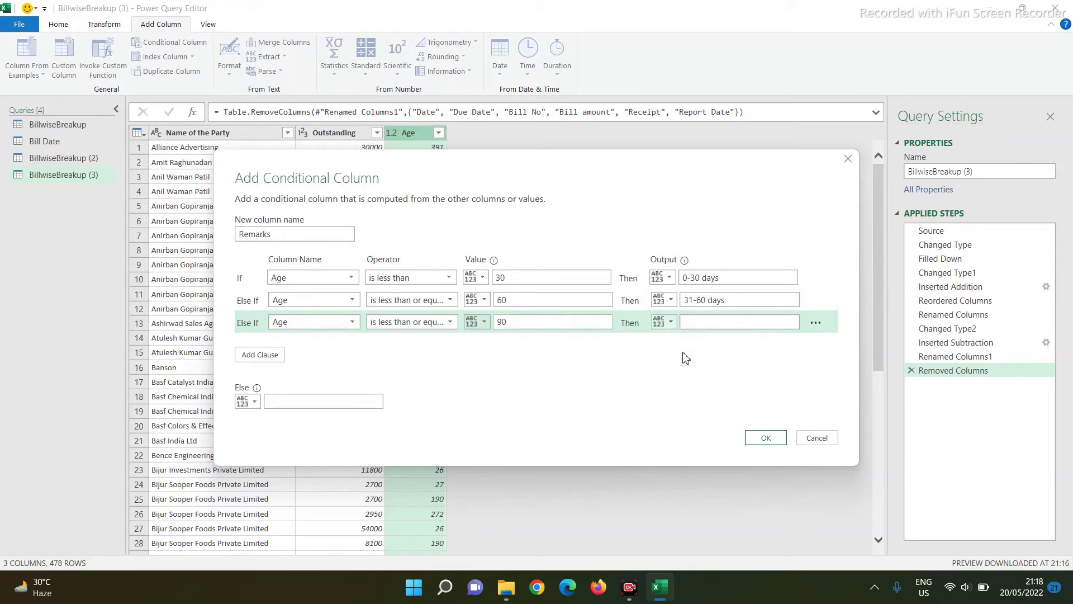
click(716, 322)
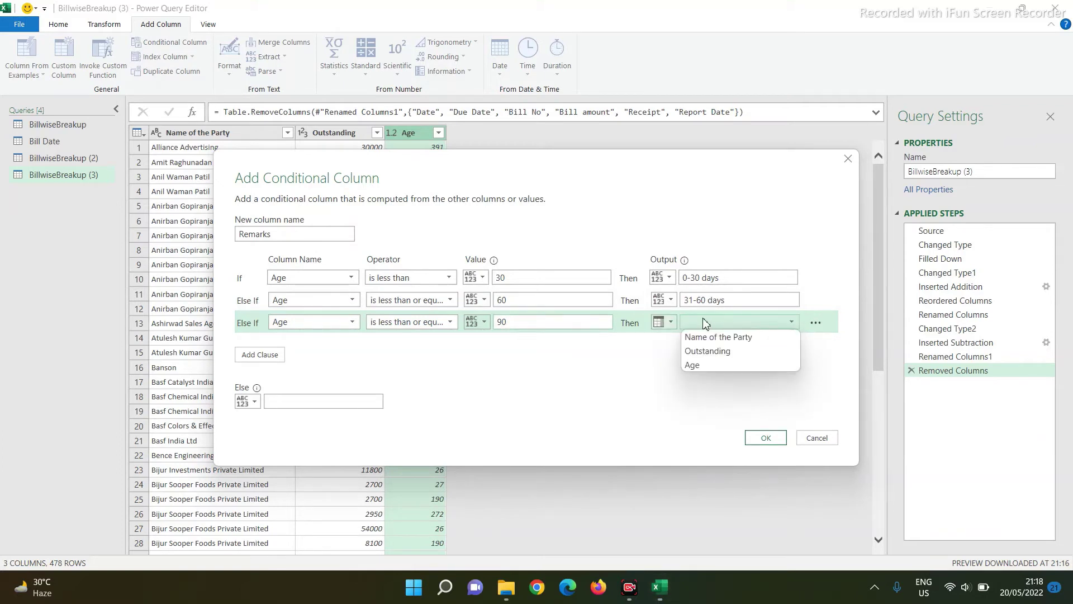
click(705, 325)
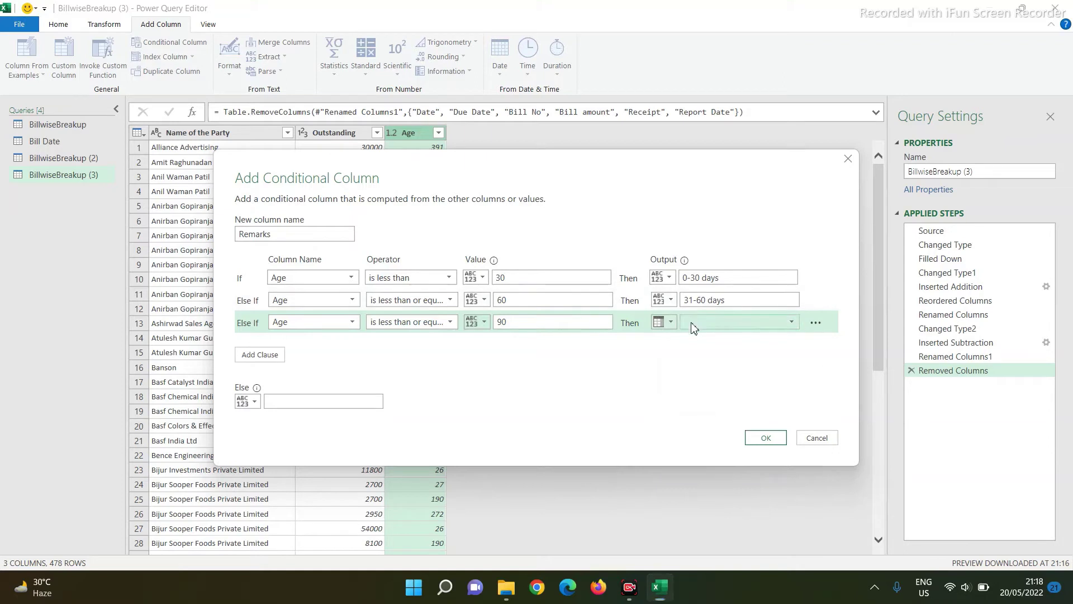
click(696, 324)
click(657, 392)
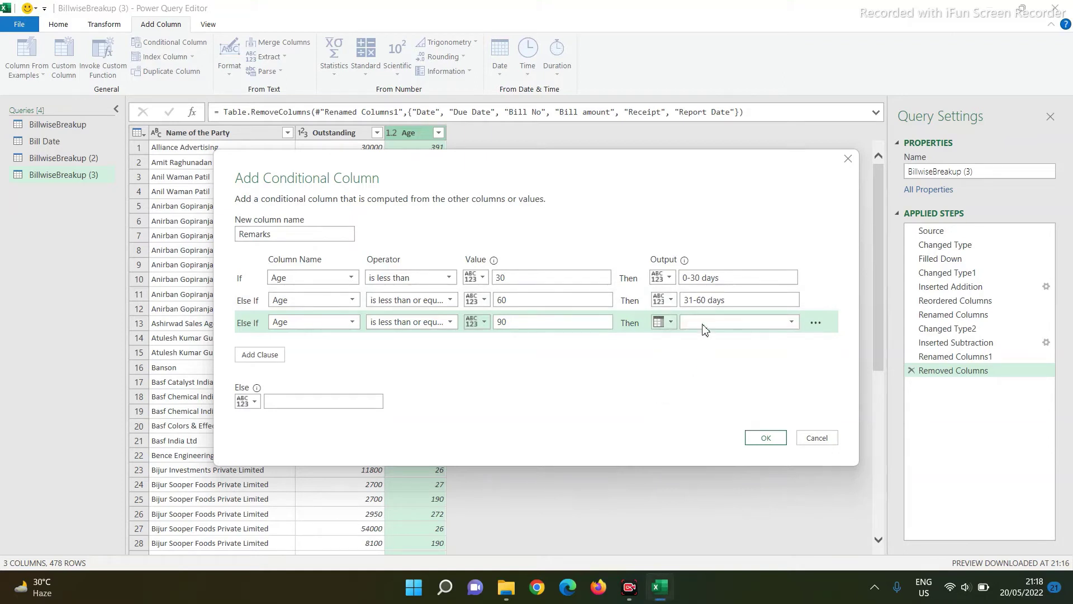
- Make the third clause's output an entered value and set it to "61-90 days"
click(671, 330)
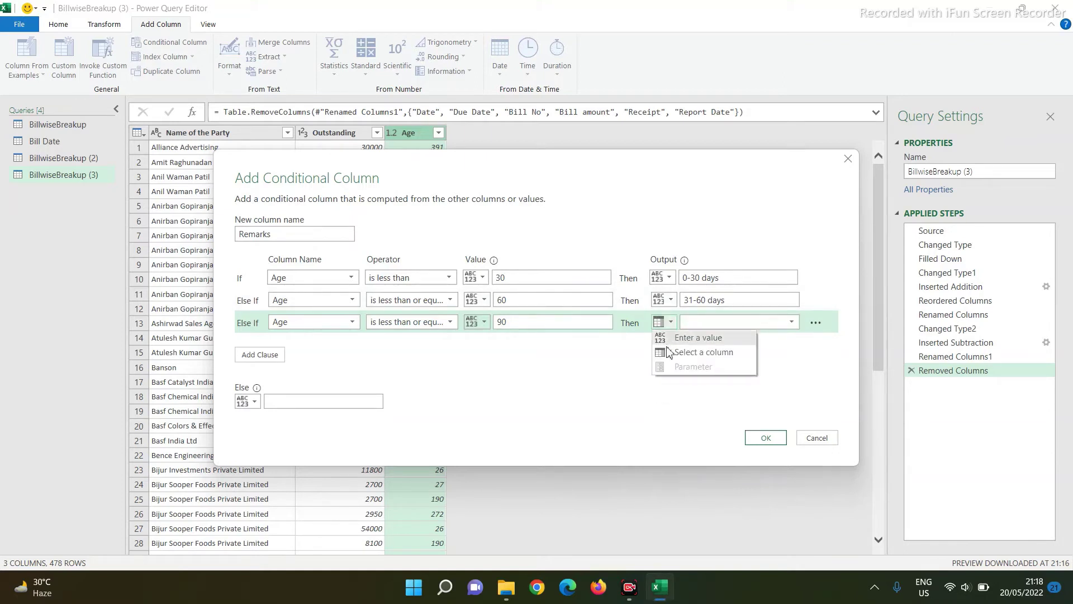
click(691, 338)
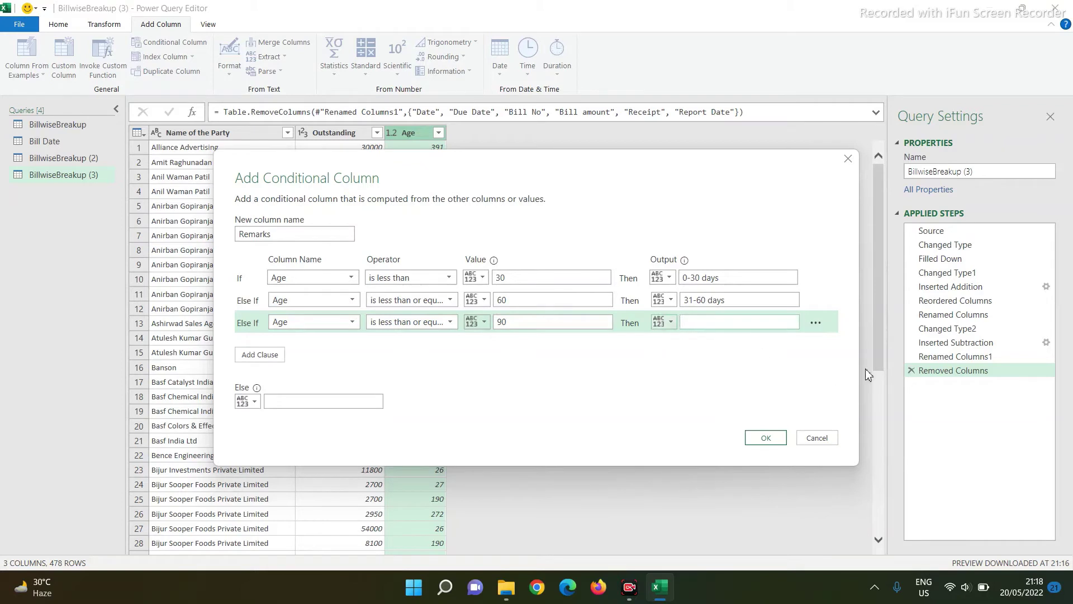
text(61-90 days)
- Add a fourth clause where Age is less than or equal to 120 outputs "91-120 days"
click(261, 357)
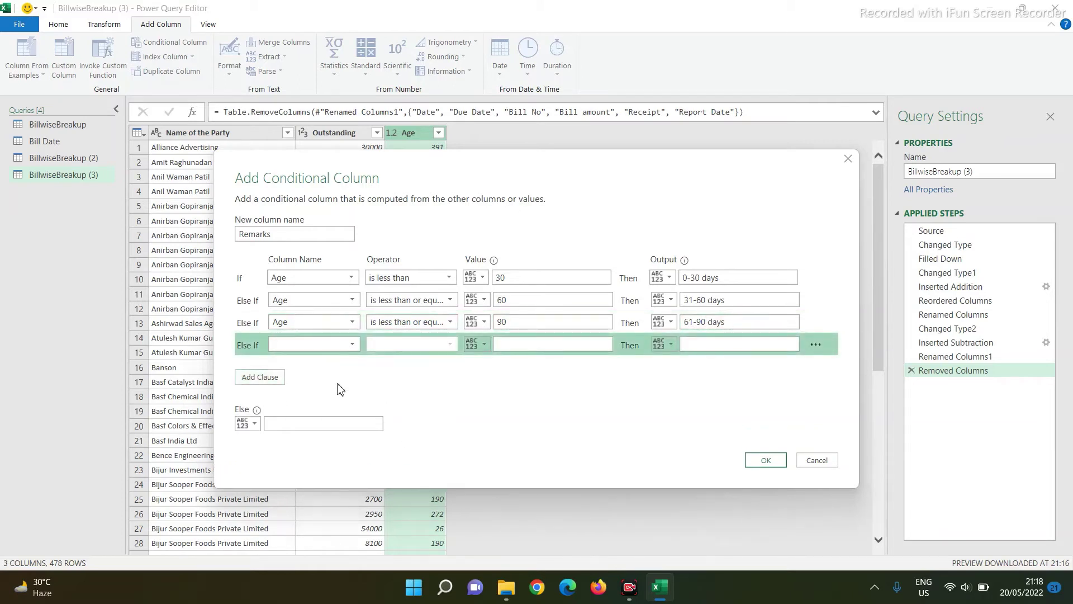
click(289, 350)
click(287, 388)
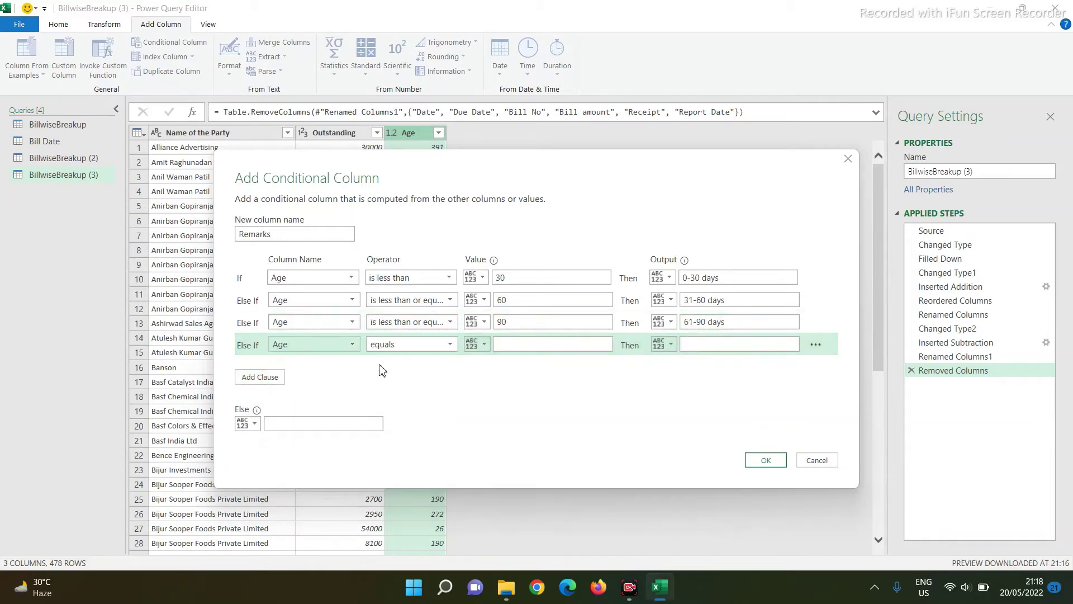
click(387, 351)
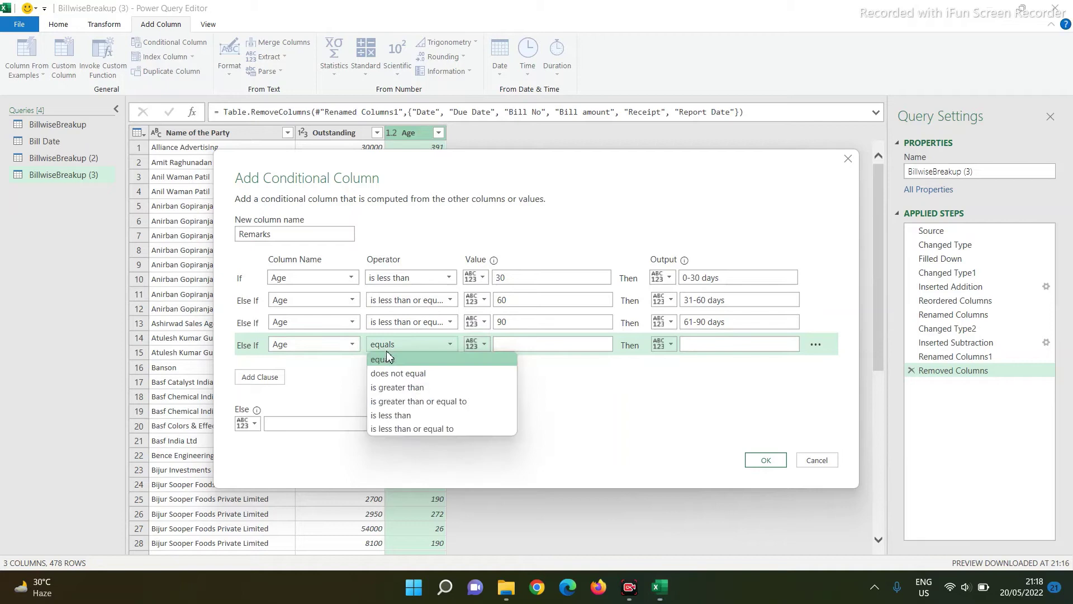
click(380, 431)
click(505, 343)
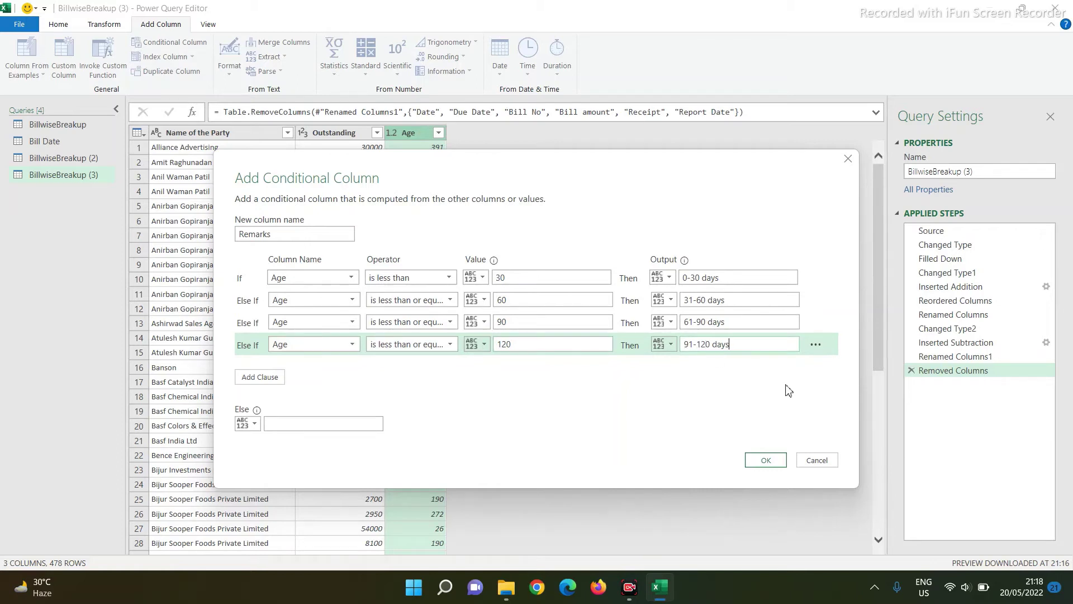
- Add a fifth clause where Age is greater than 120 outputs "More than 120 days"
click(260, 378)
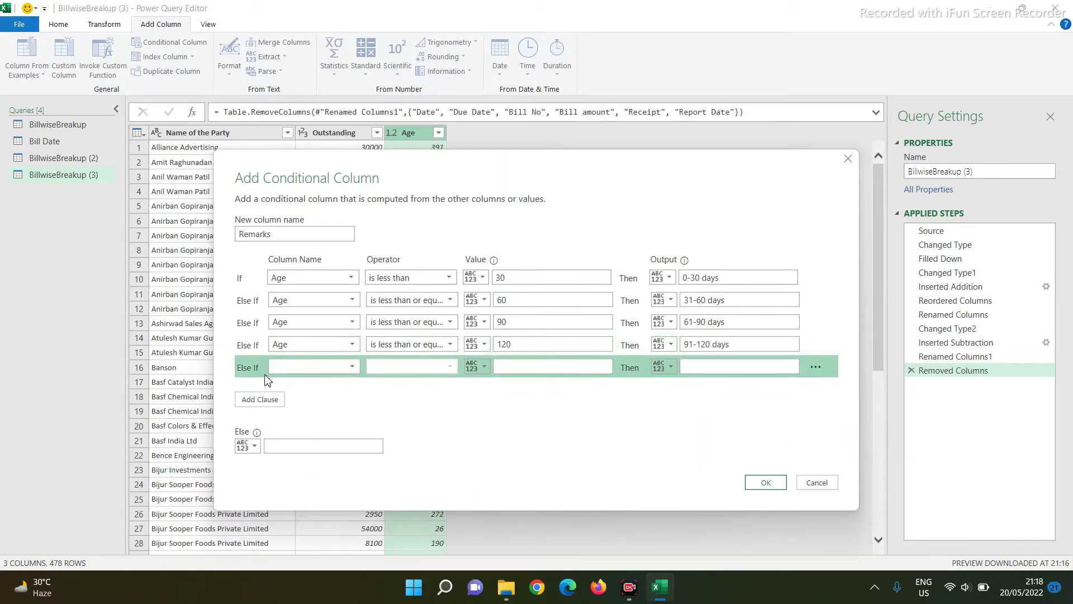
click(351, 367)
click(275, 412)
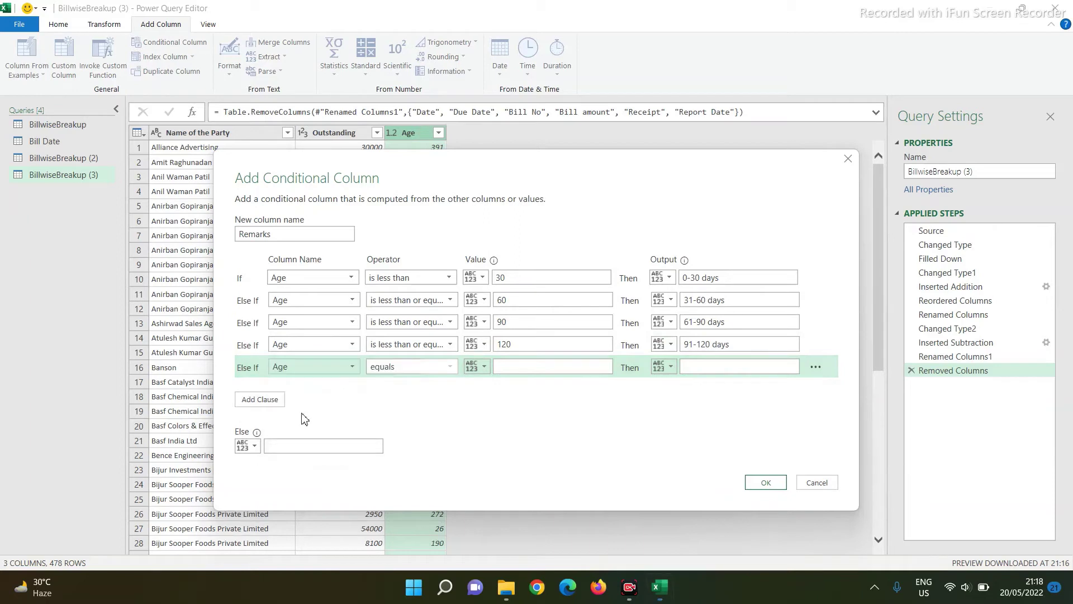
click(379, 368)
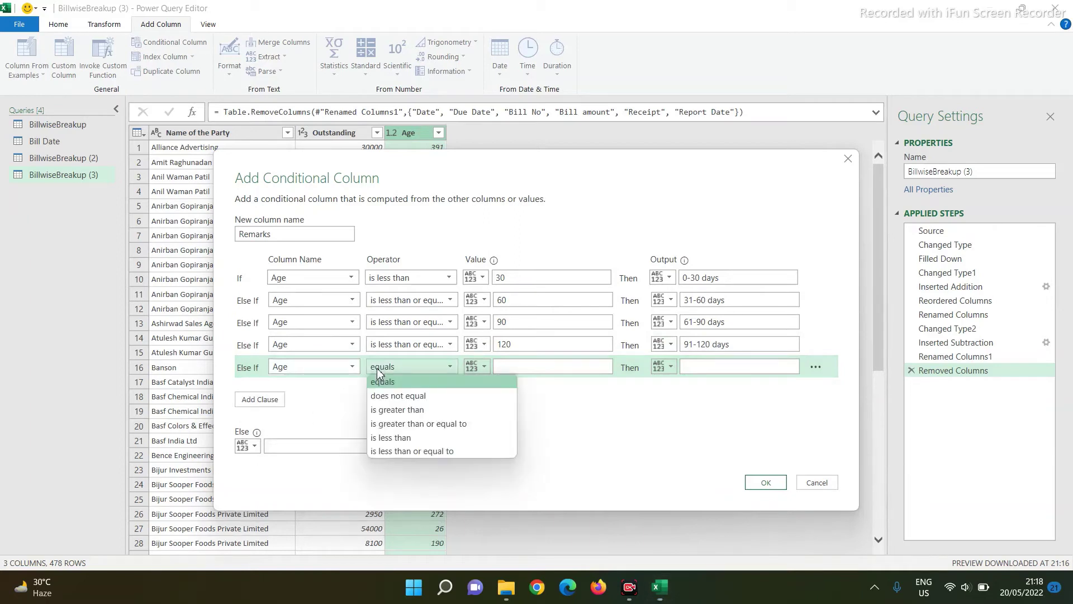
click(384, 413)
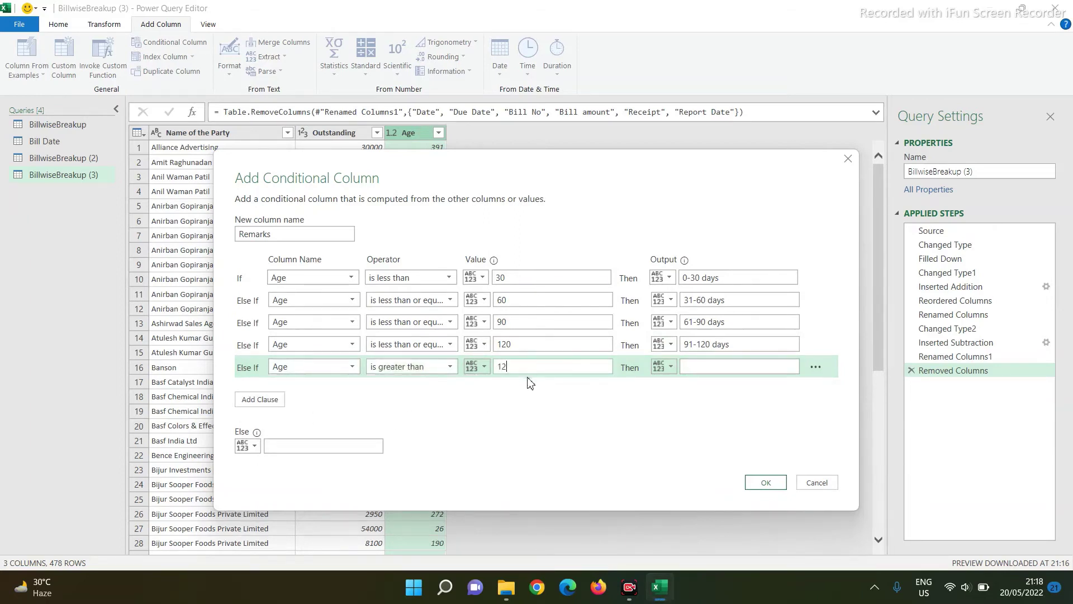
click(702, 366)
text(More than 120 days)
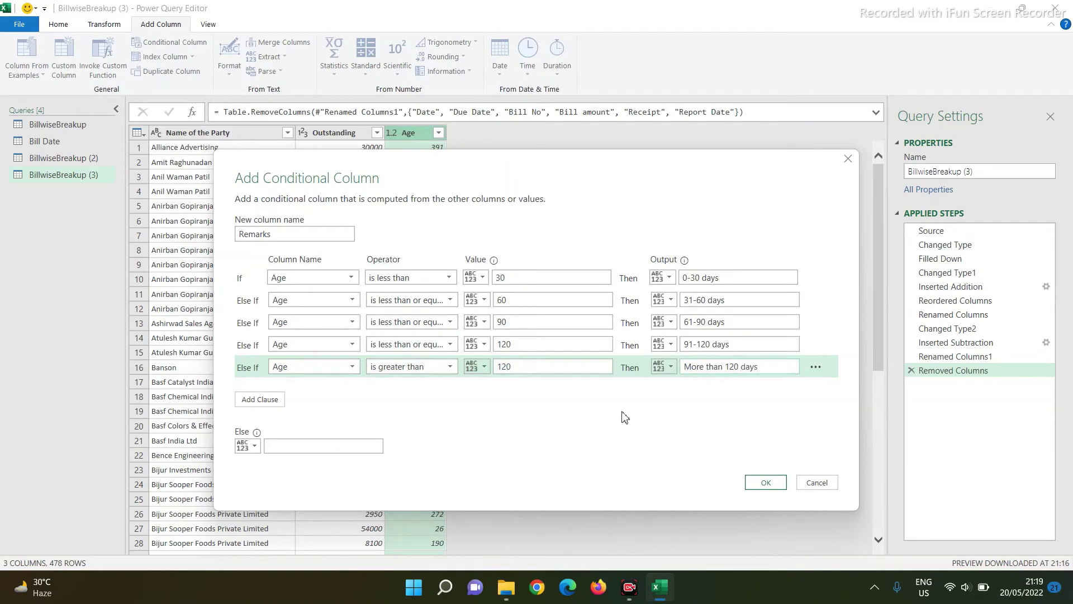
- Set the Else output to null and create the Remarks conditional column
click(295, 452)
text(null)
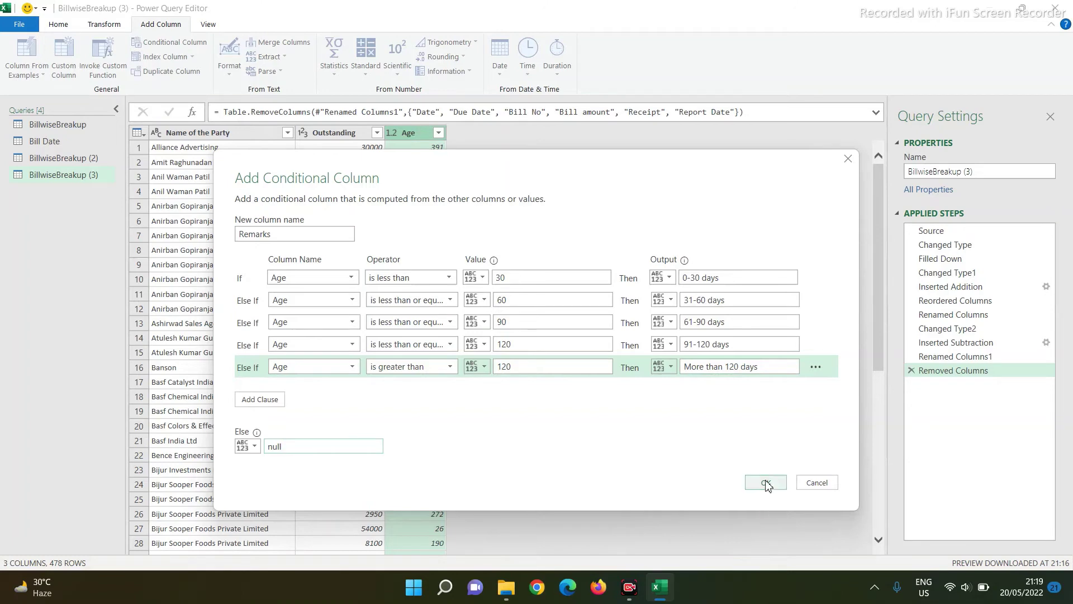
click(765, 482)
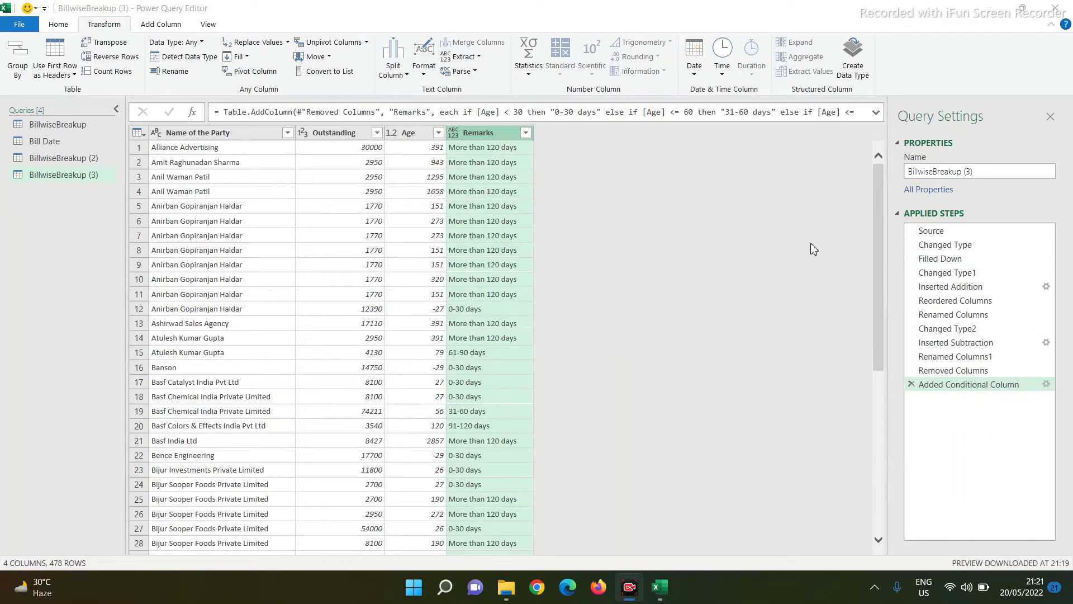
- Remove the Age column from the query
right_click(405, 135)
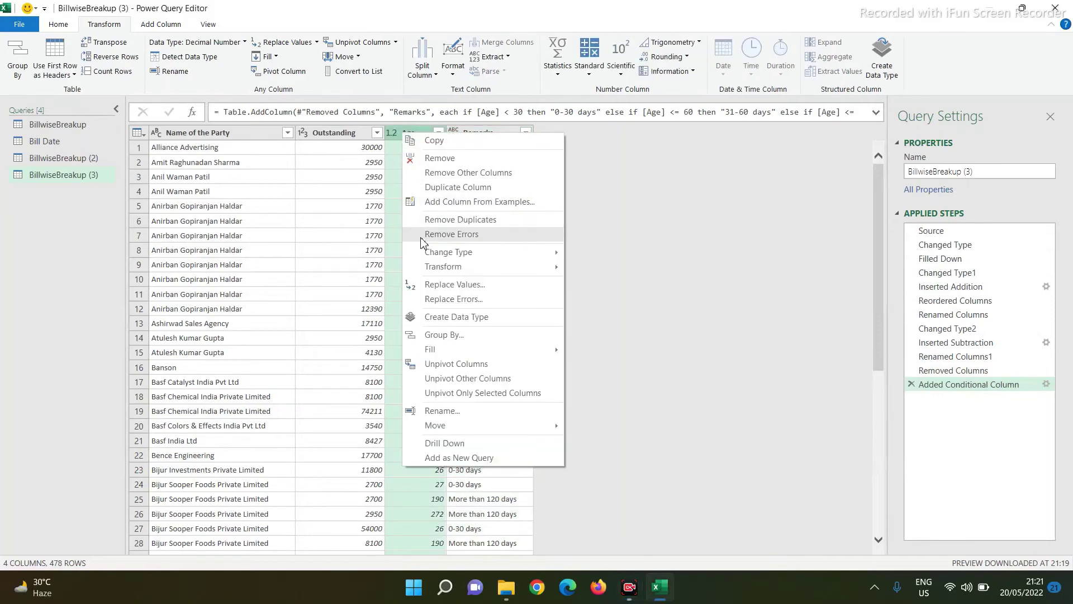
click(434, 158)
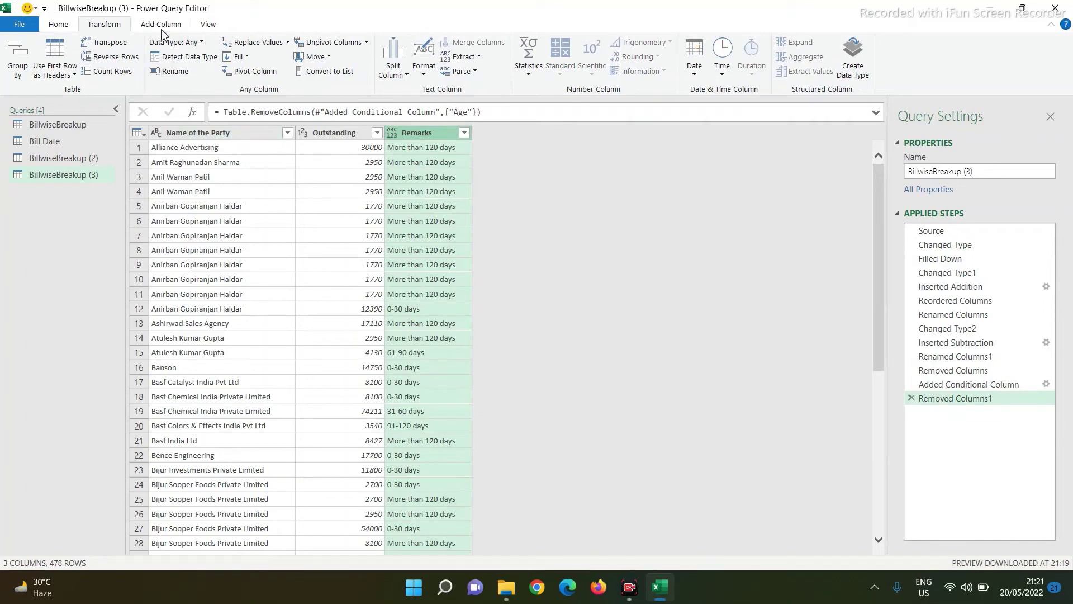
- Pivot the Remarks column using Outstanding as the values column and Sum as the aggregate function
click(250, 71)
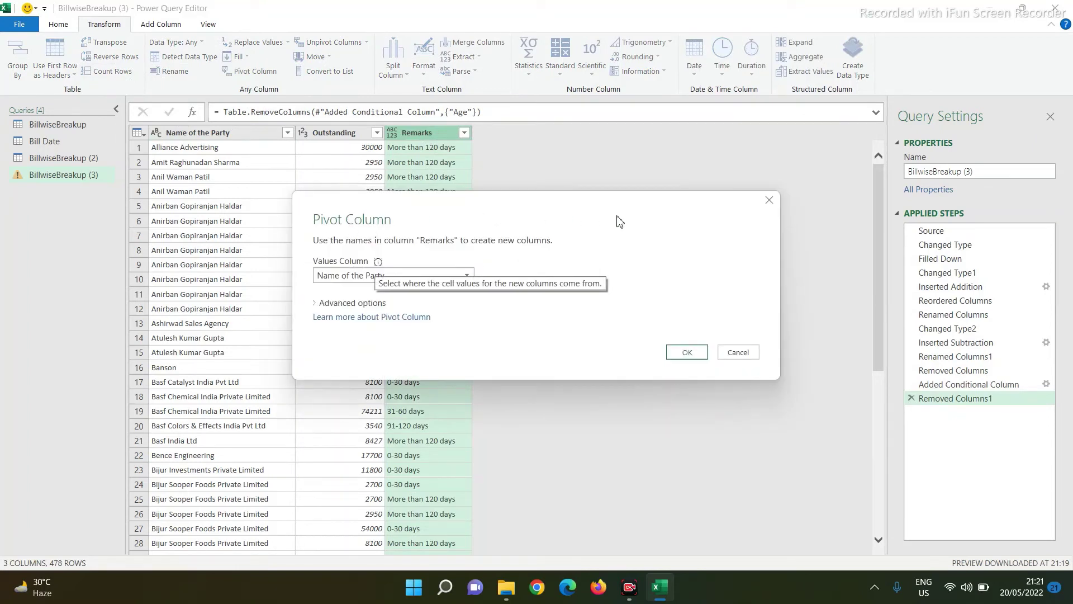
click(353, 274)
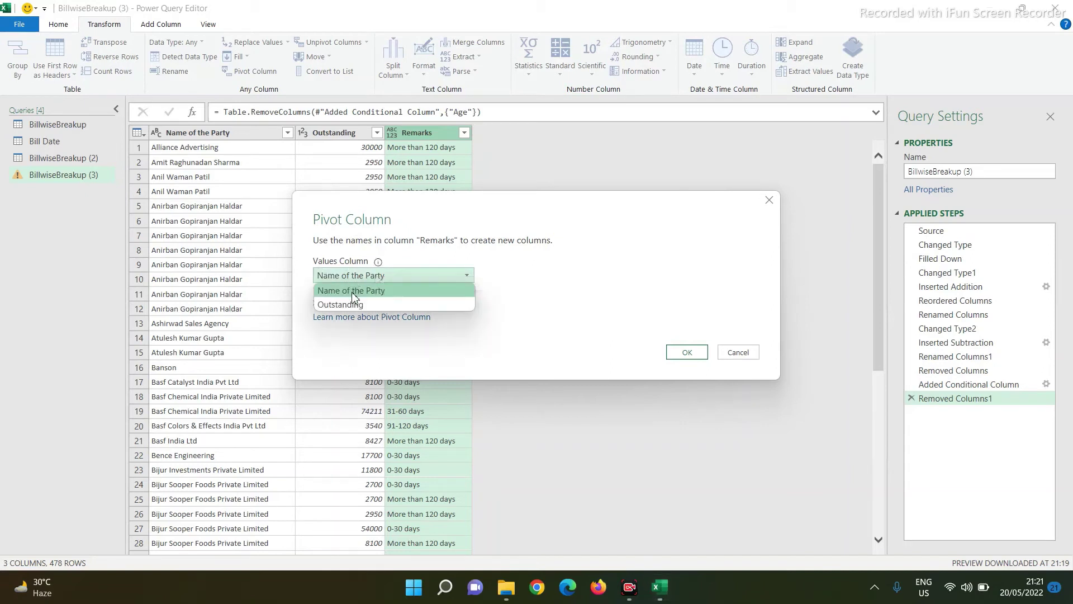
click(349, 305)
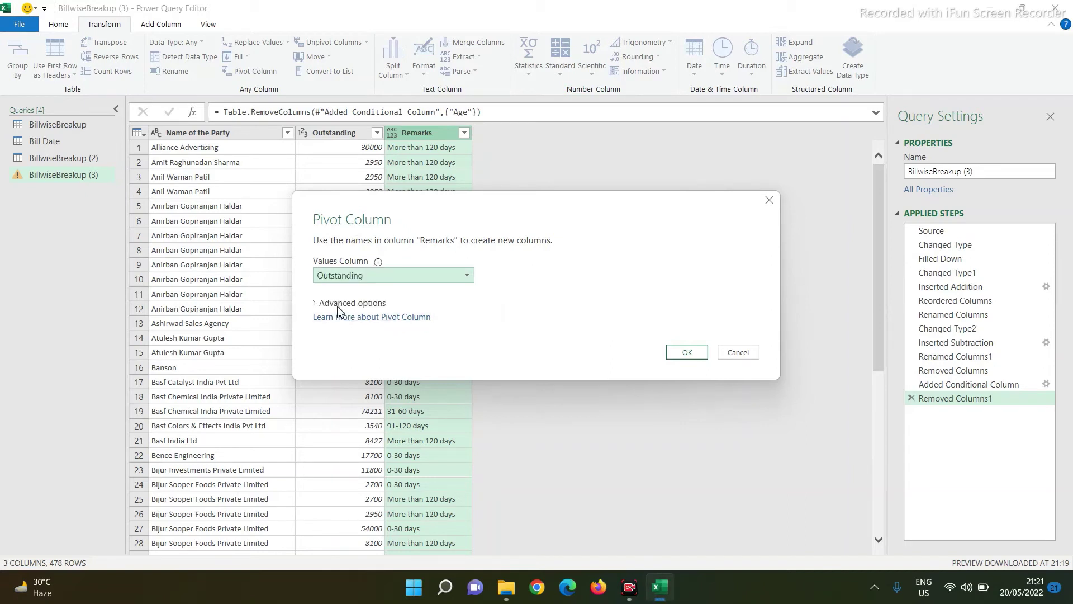
click(338, 304)
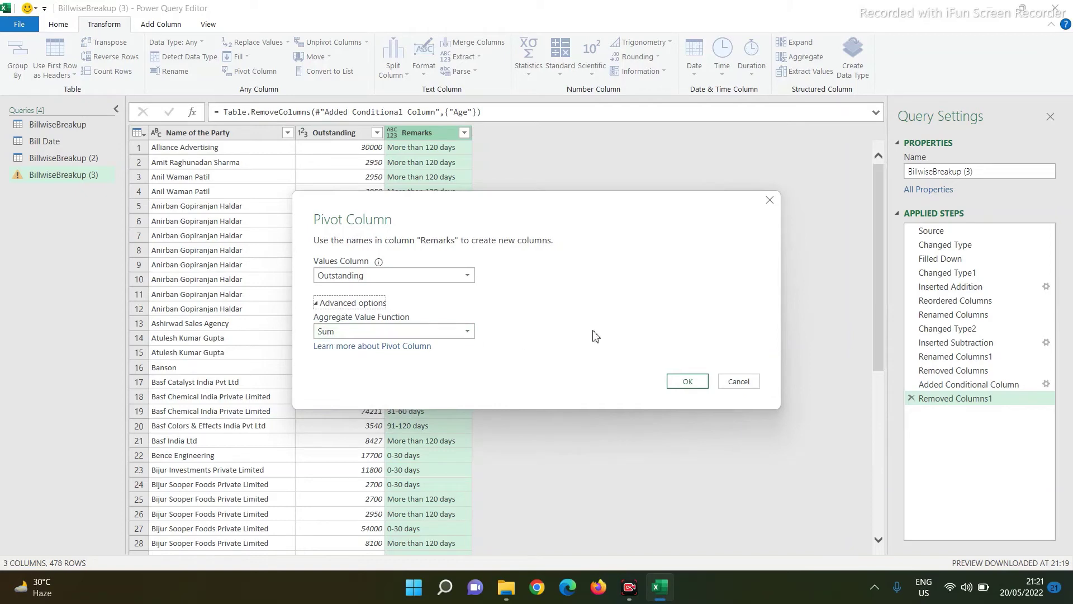
click(691, 381)
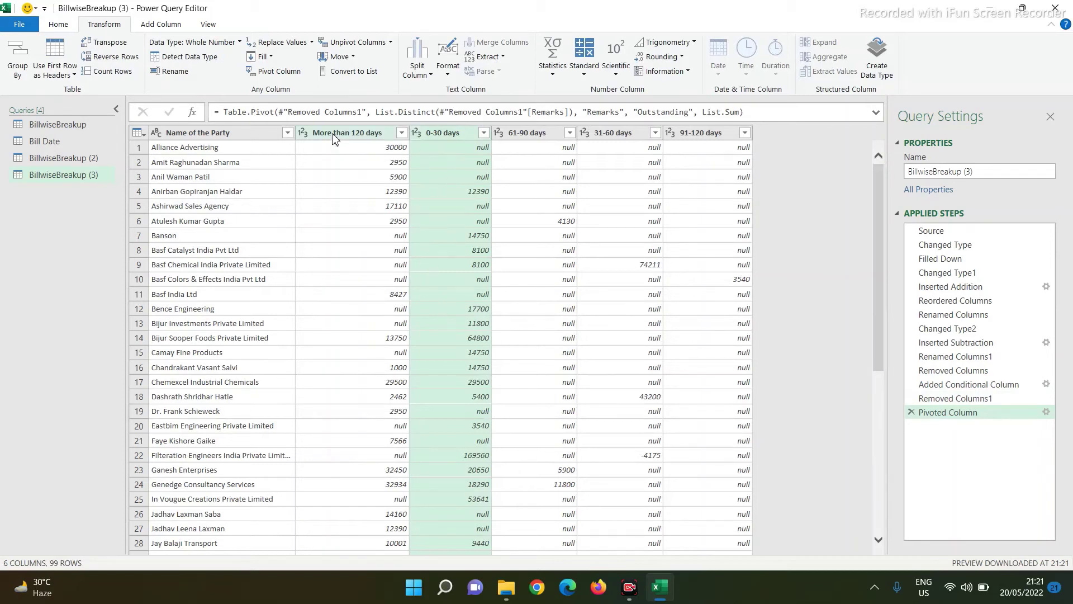
- Reorder the pivoted columns so More than 120 days comes last and 31-60 days sits before 61-90 days
drag(333, 137, 760, 134)
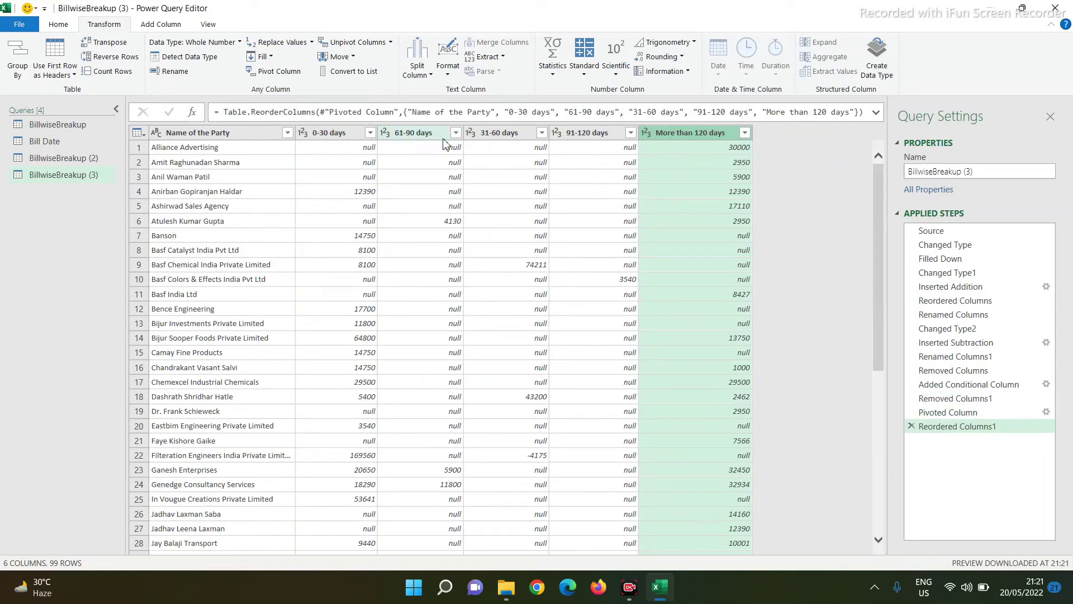
drag(496, 134, 415, 140)
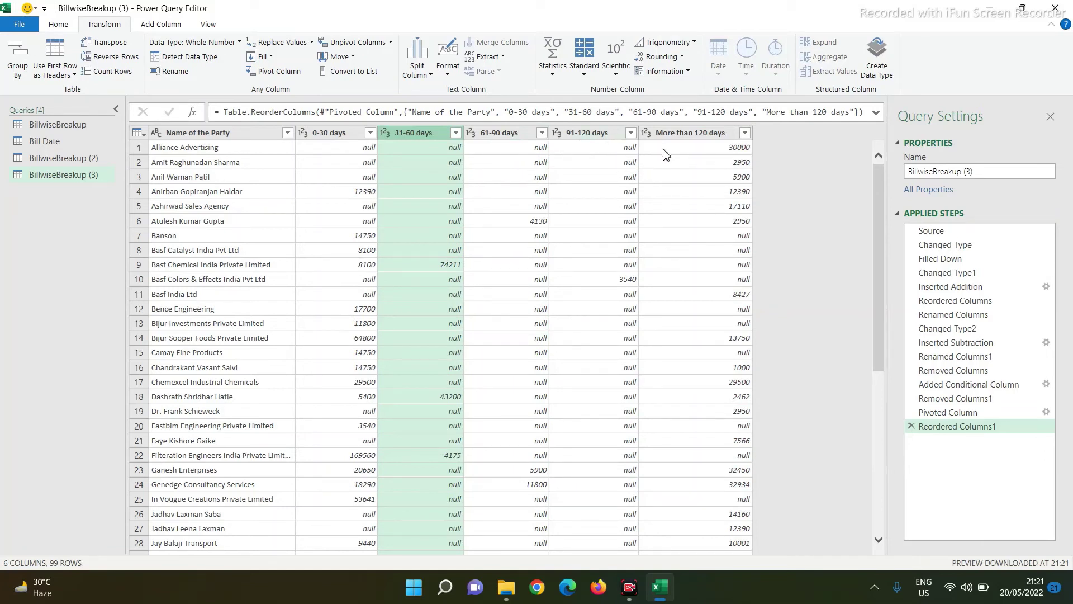
- Replace null with 0 in all five day-range columns, from 0-30 days through More than 120 days
click(335, 139)
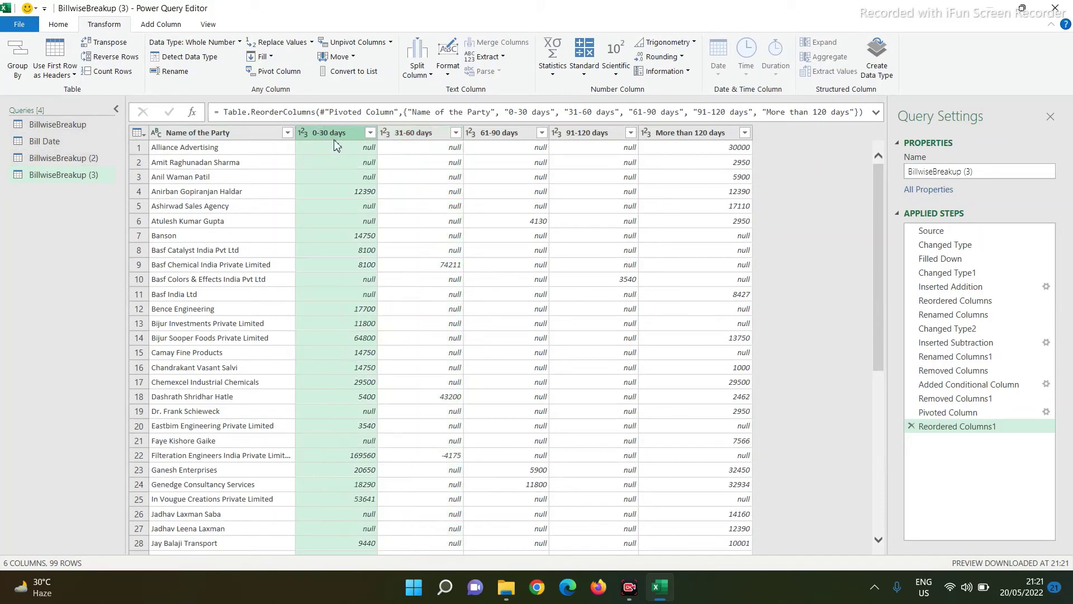
shift+click(680, 134)
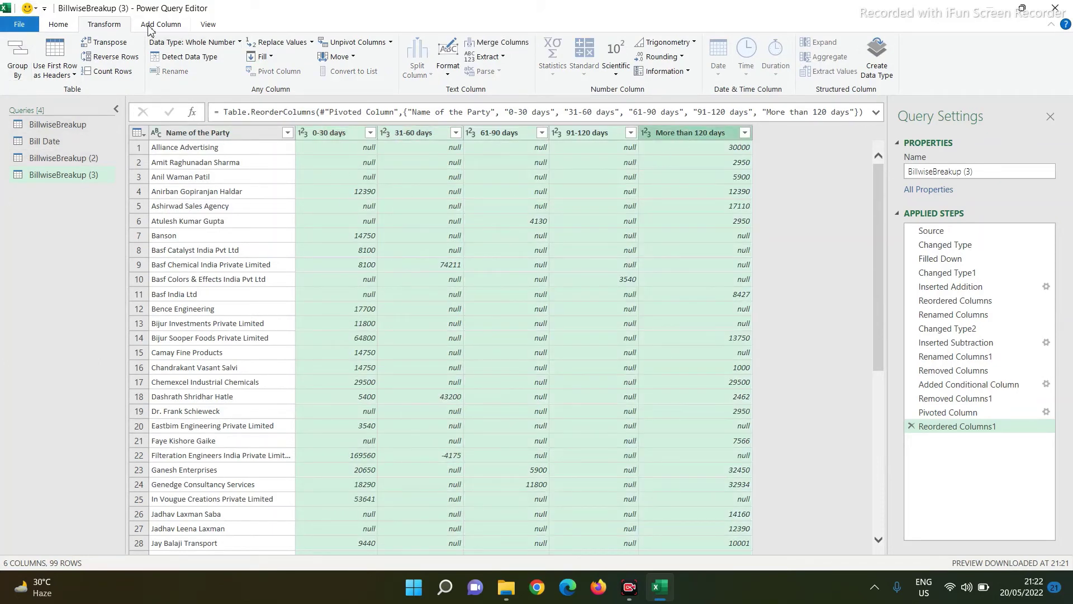
click(277, 42)
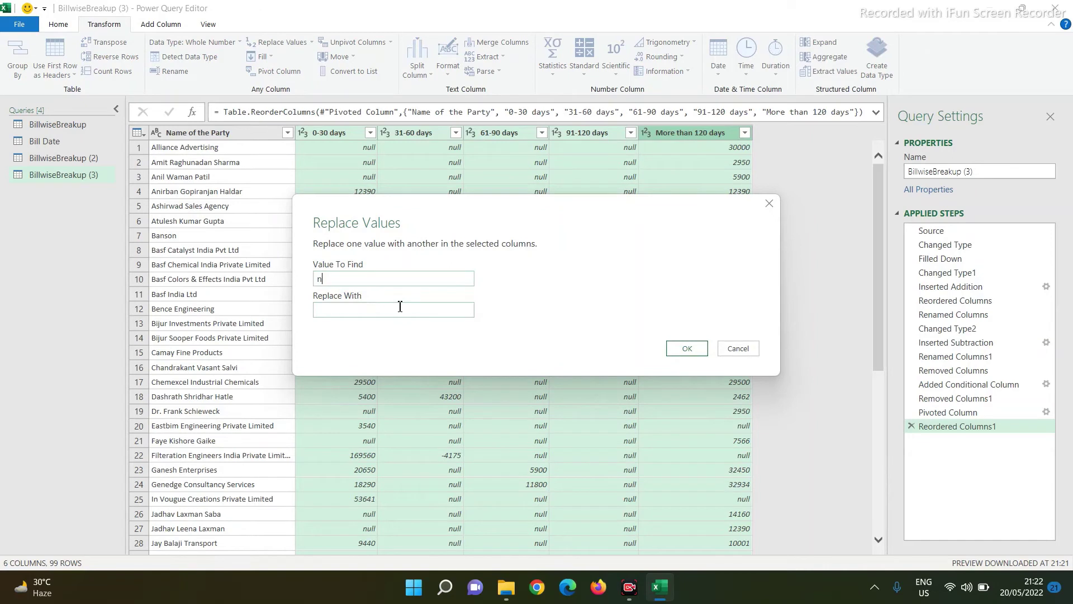
text(null)
click(358, 311)
click(691, 349)
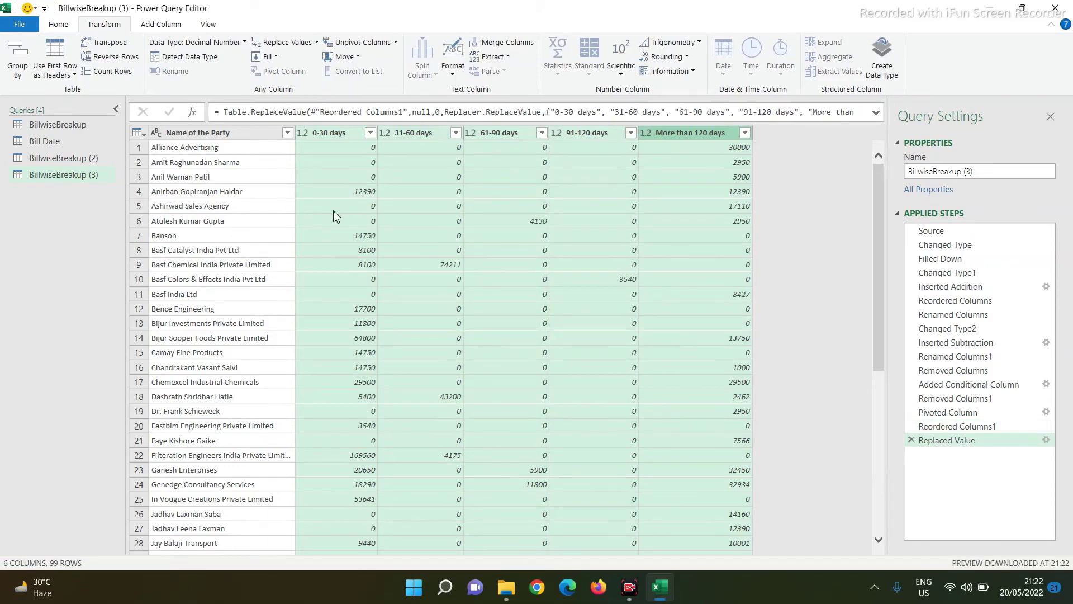
- Add a custom column named Total that adds the 0-30, 31-60, 61-90, 91-120 and More than 120 days columns
click(159, 26)
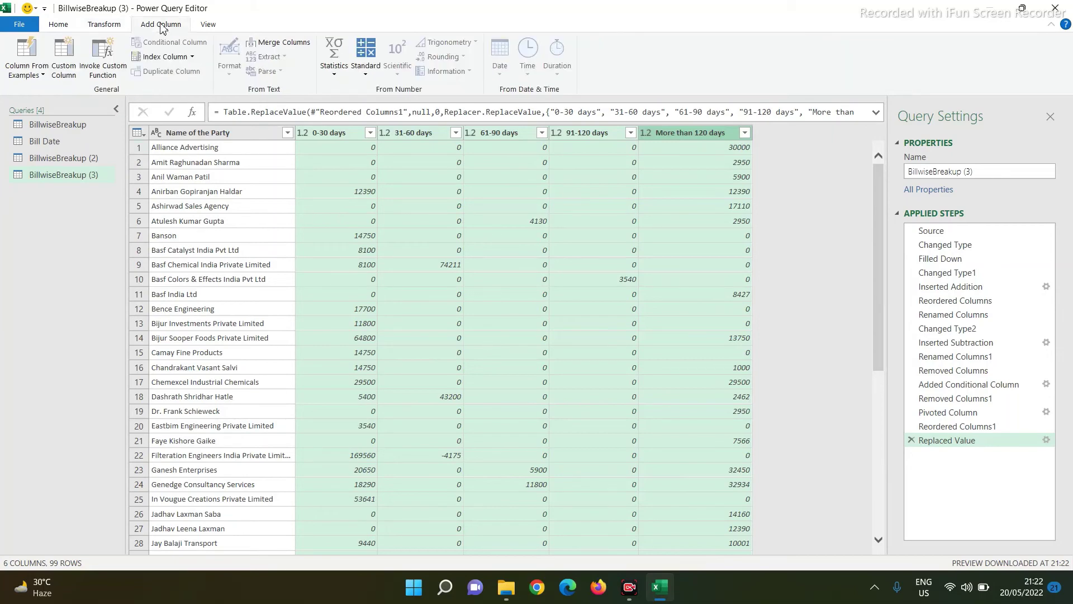
click(64, 60)
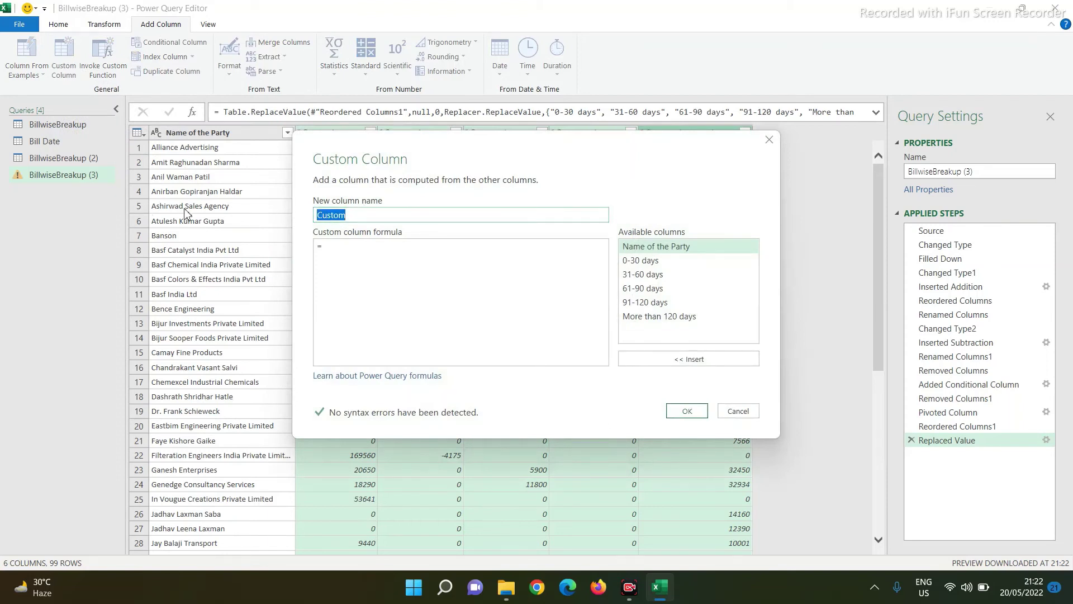
text(Total)
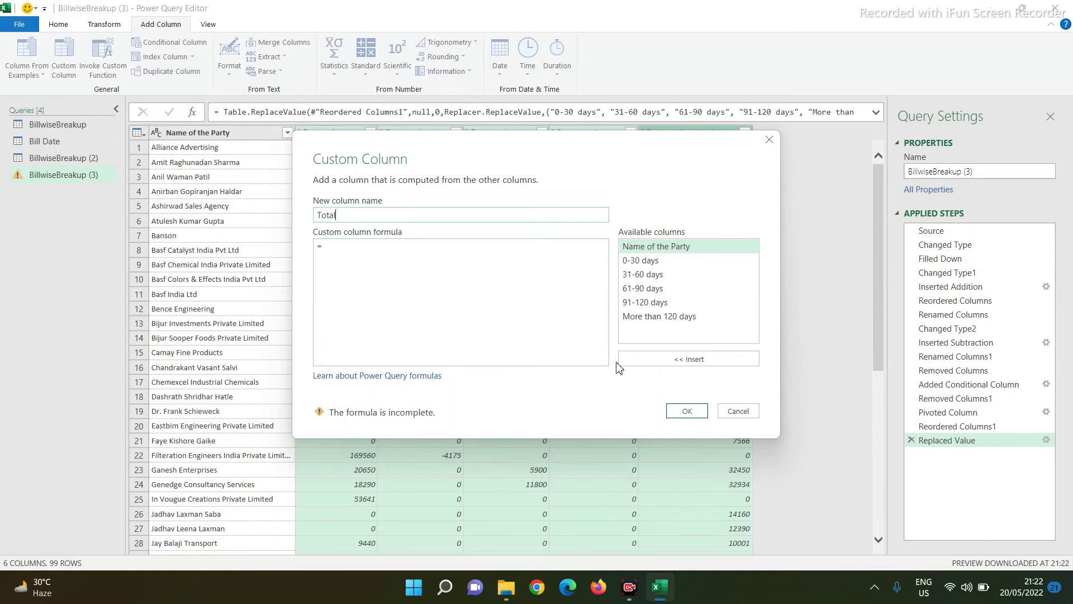
click(649, 267)
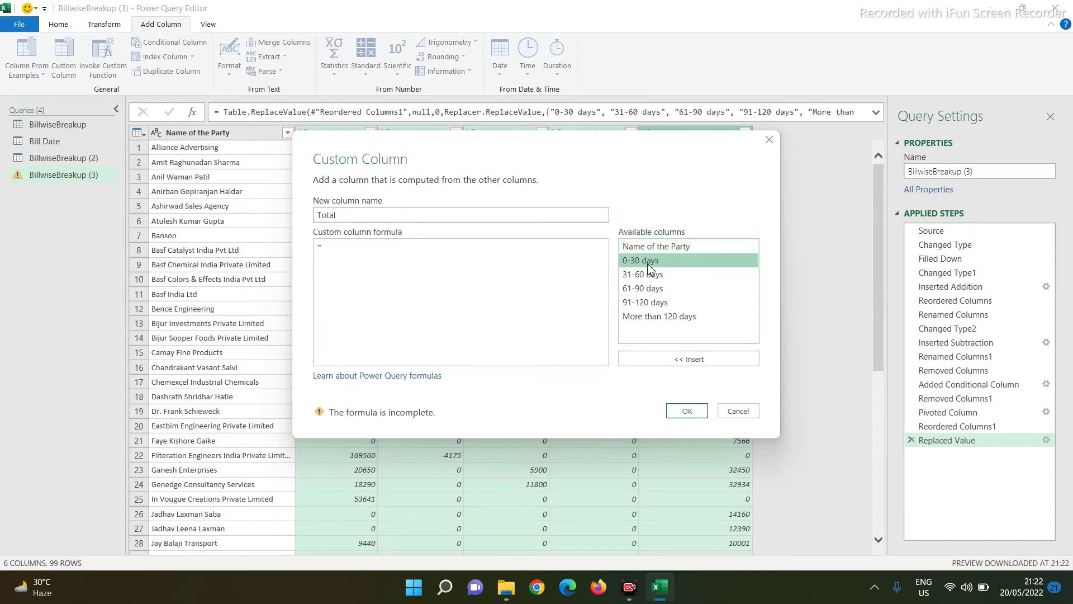
double_click(648, 262)
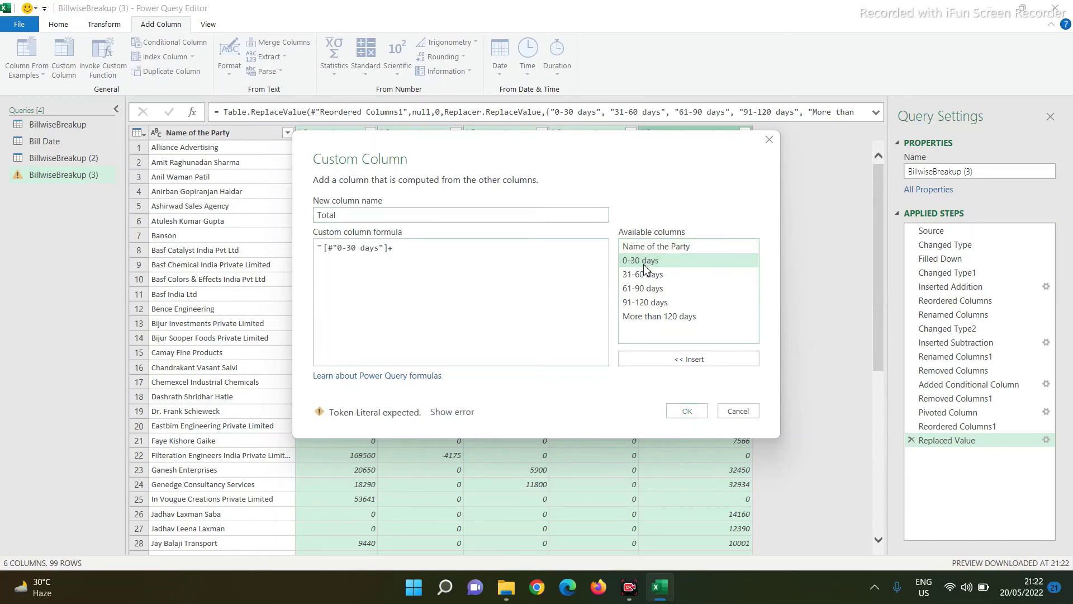
double_click(645, 275)
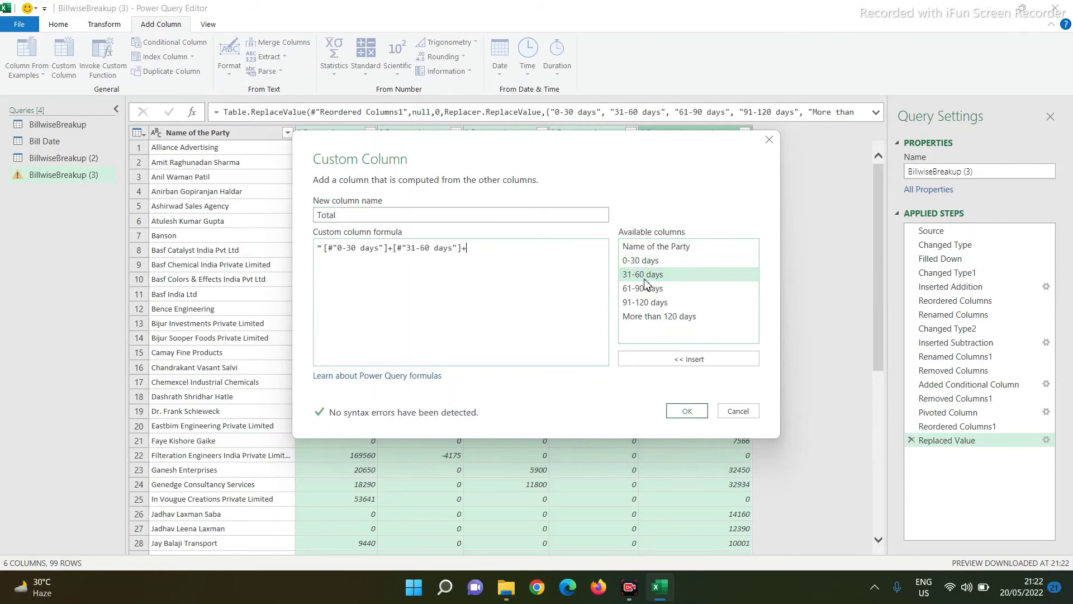
text(+)
double_click(643, 291)
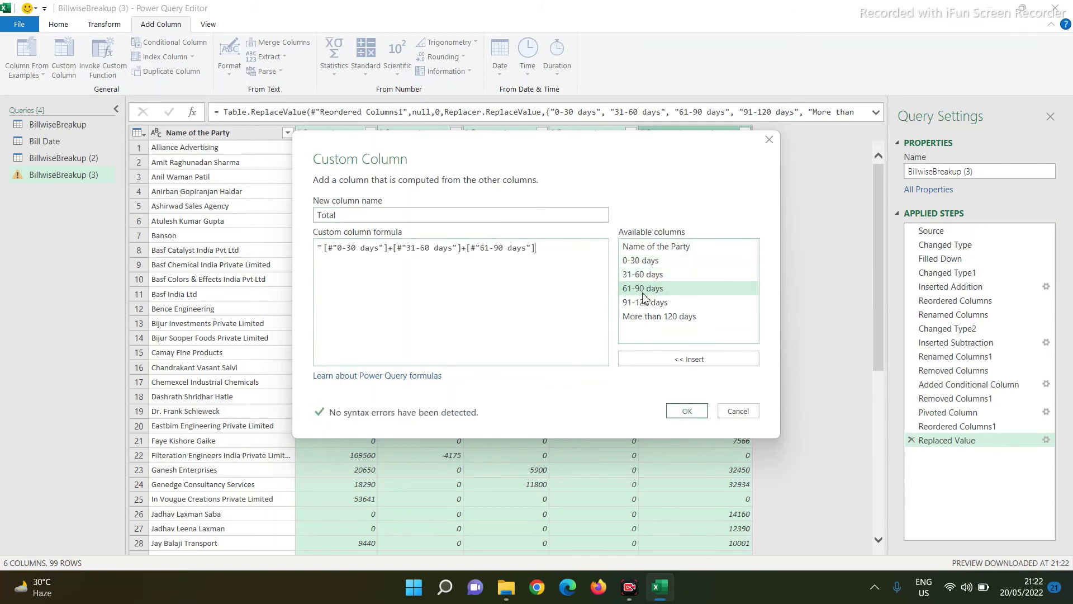
double_click(651, 303)
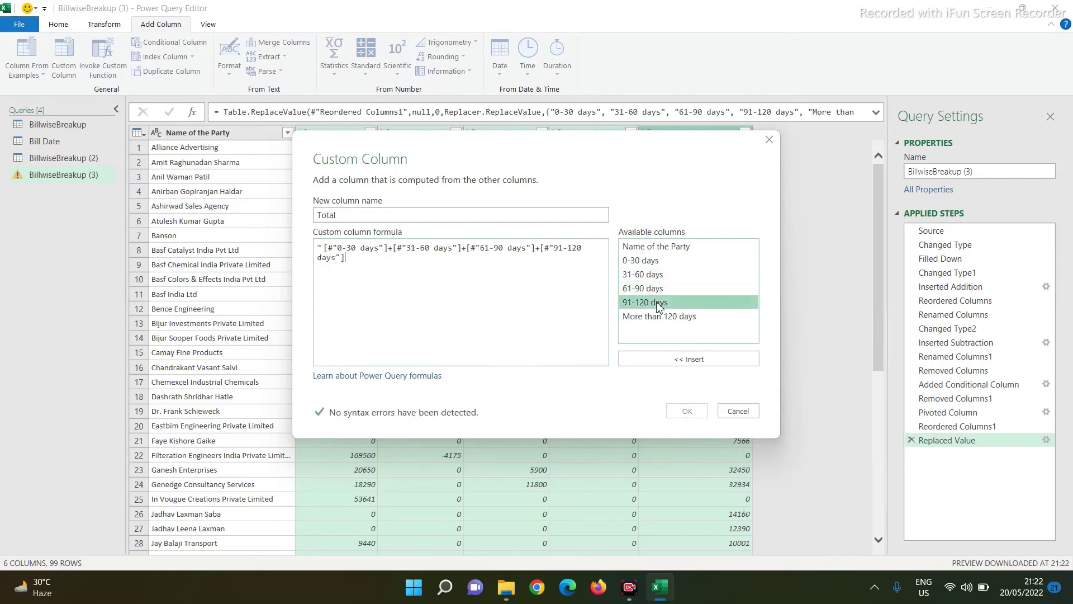
text(+)
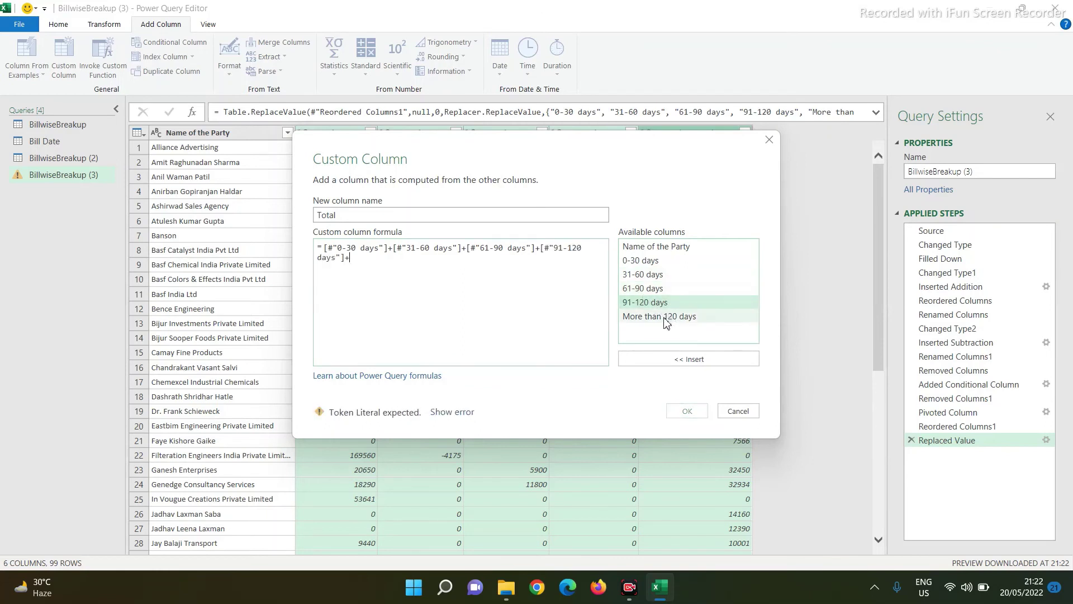
double_click(665, 316)
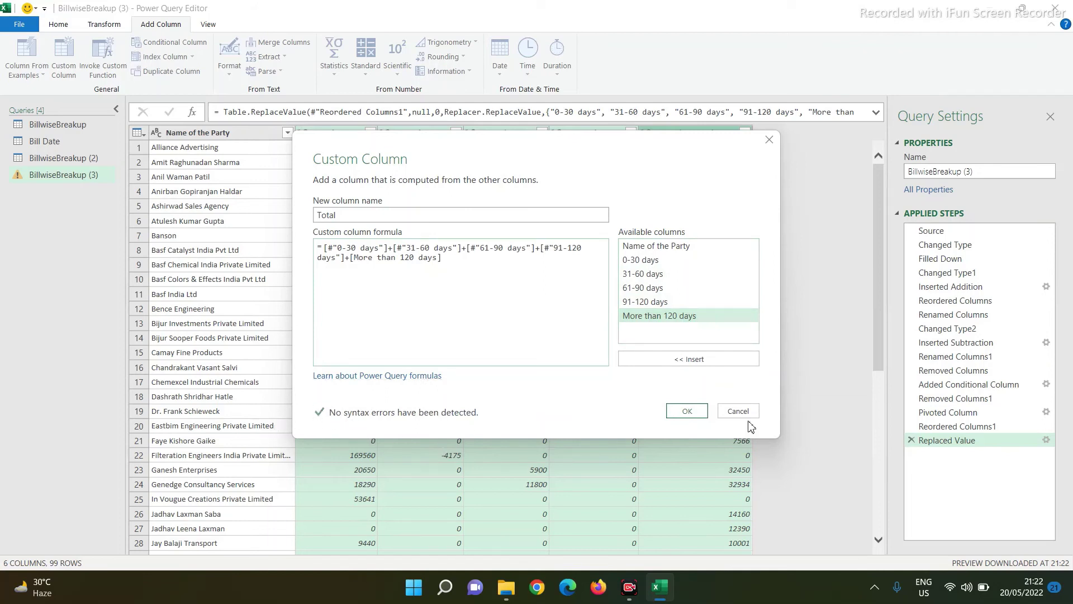
click(687, 412)
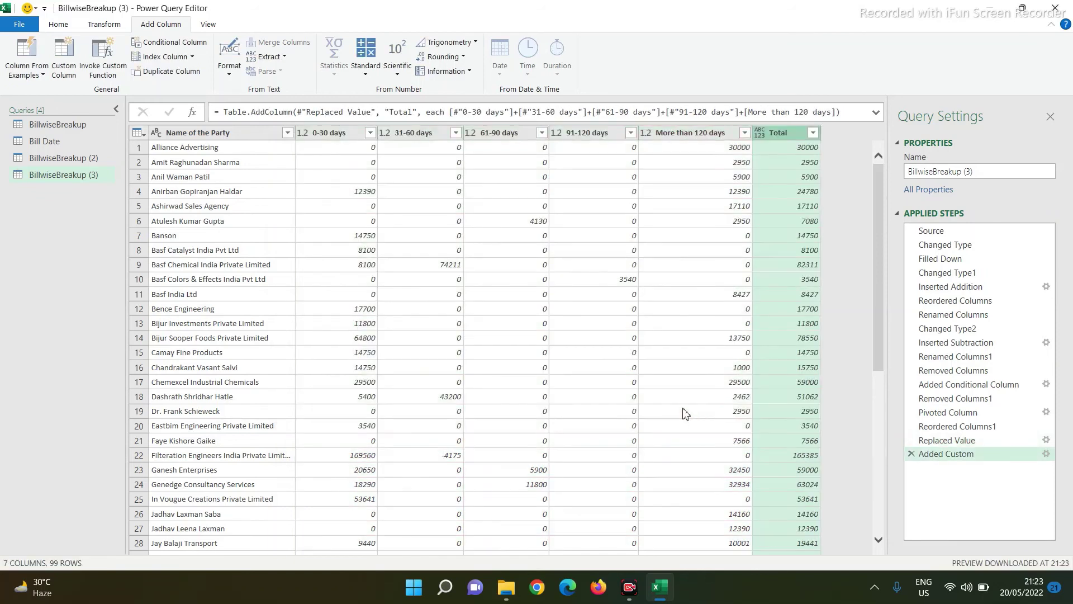
- Set the Total column's data type to Whole Number and close and load the query into the workbook
click(760, 135)
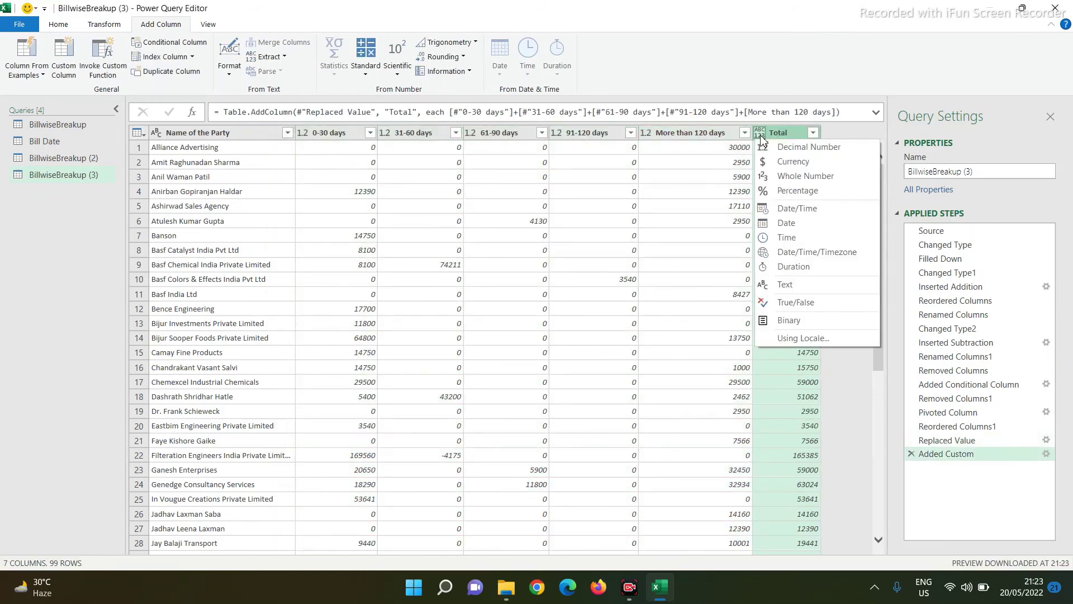
click(789, 176)
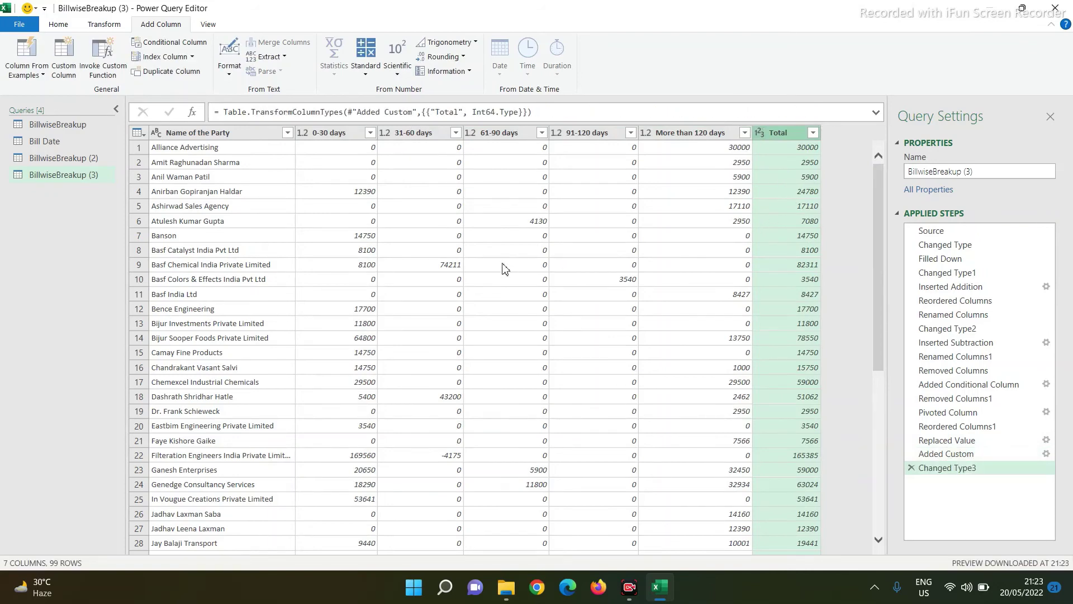
scroll(492, 279, down, 17)
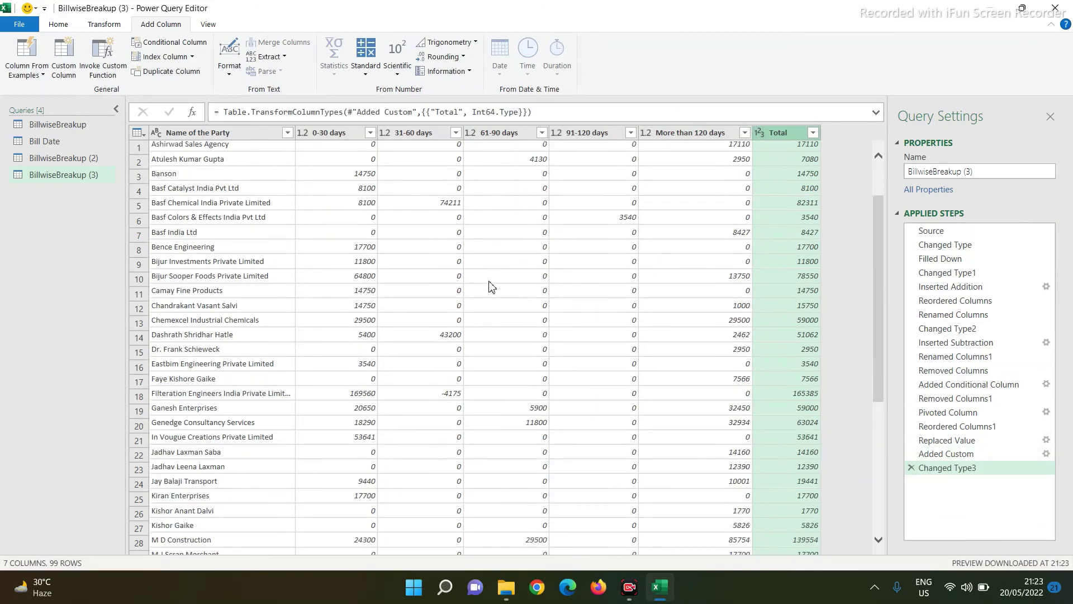
scroll(489, 287, up, 17)
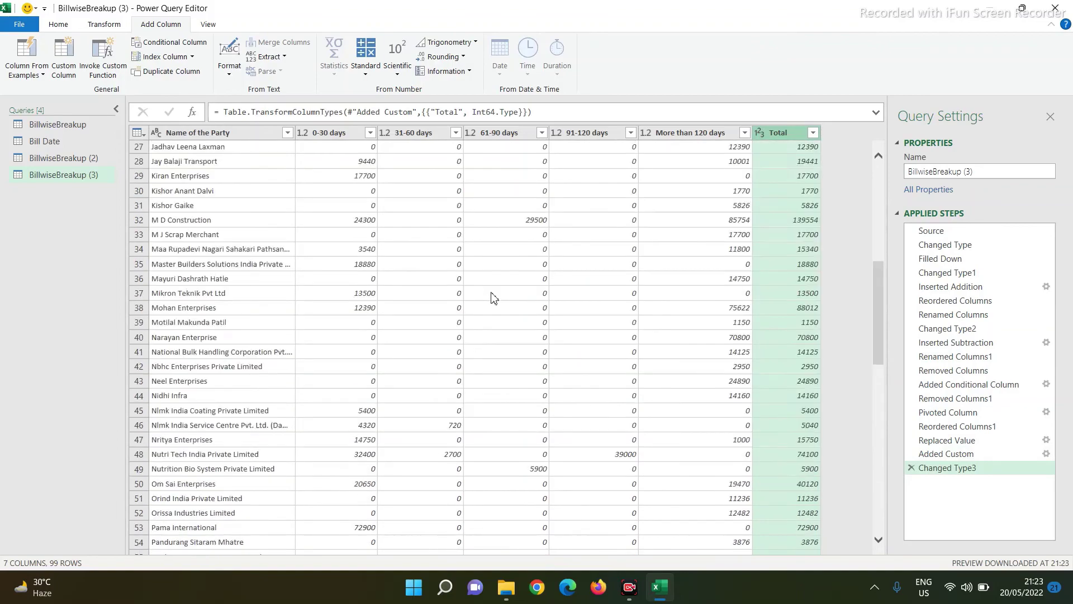
click(19, 25)
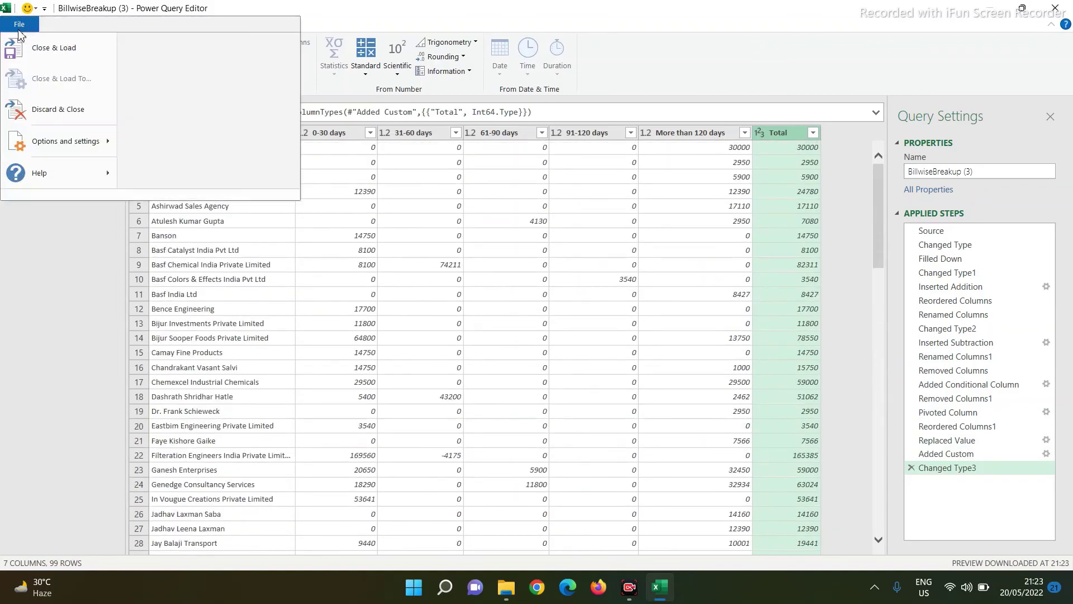
click(39, 45)
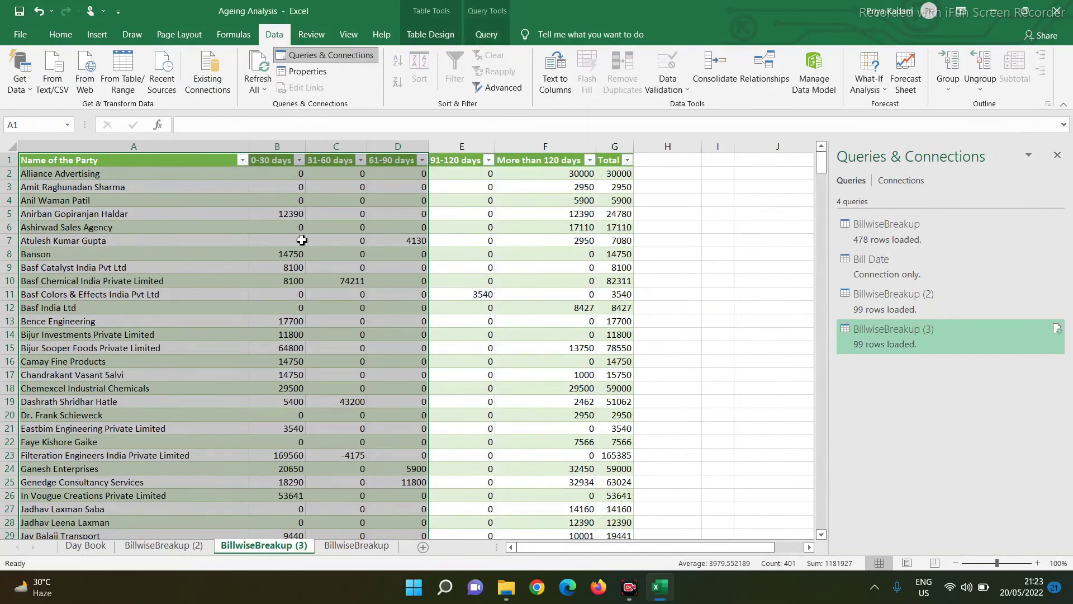
- Turn on the total row for the loaded BillwiseBreakup (3) table
click(335, 294)
scroll(340, 293, down, 6)
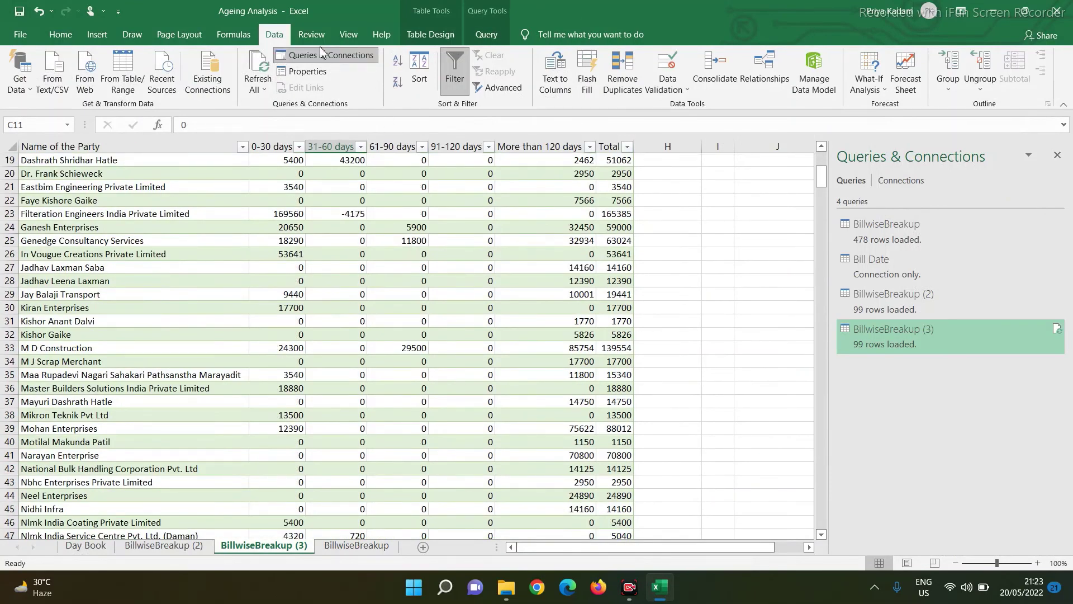
click(428, 37)
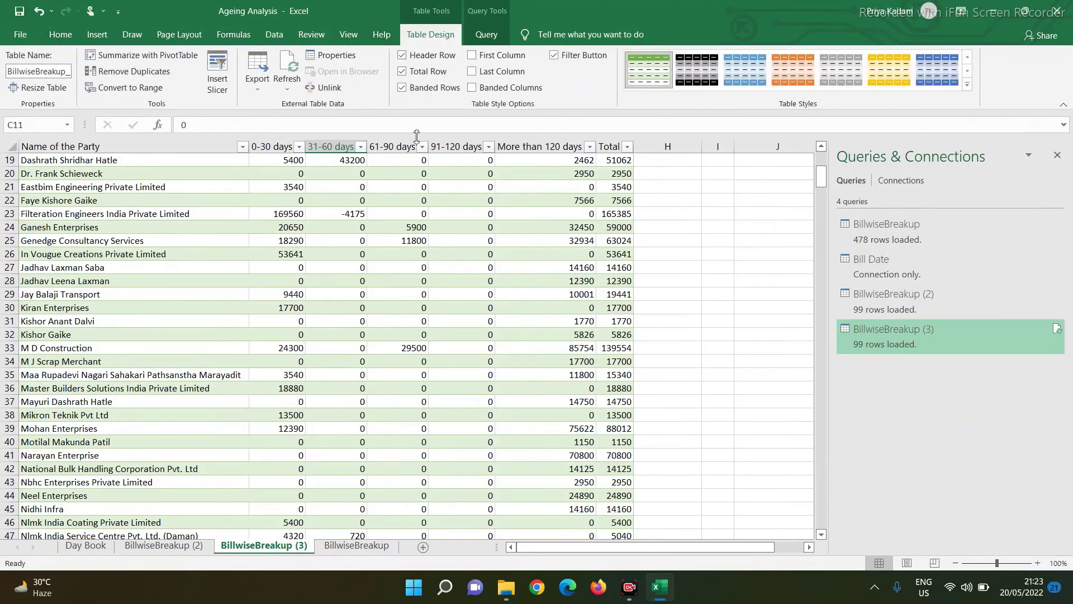
click(403, 73)
click(403, 72)
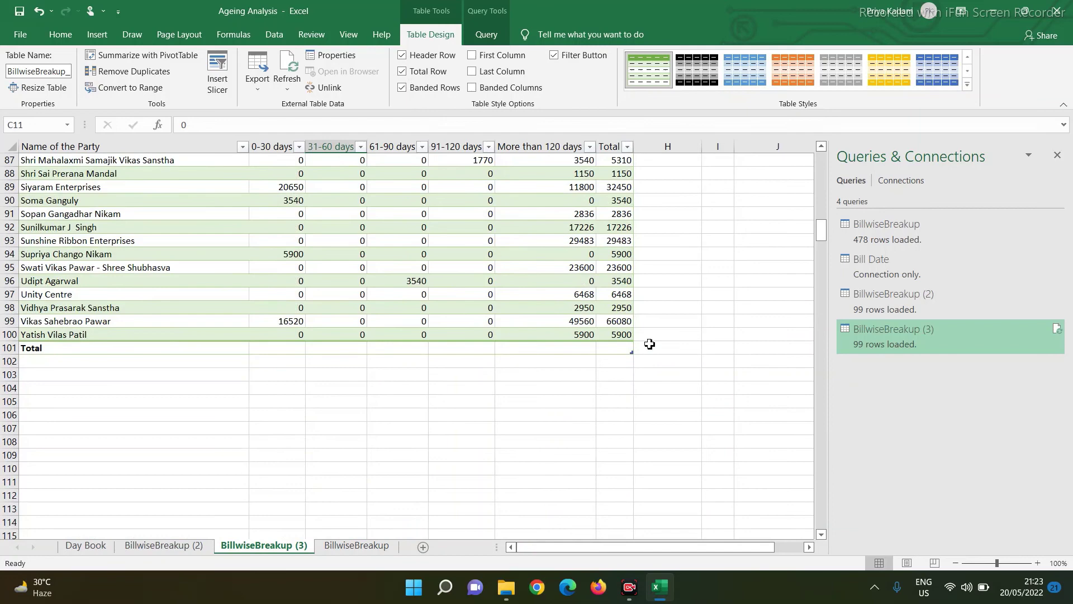
- Enter =sum([Total]) in cell G101 of the total row and widen column G slightly
click(617, 349)
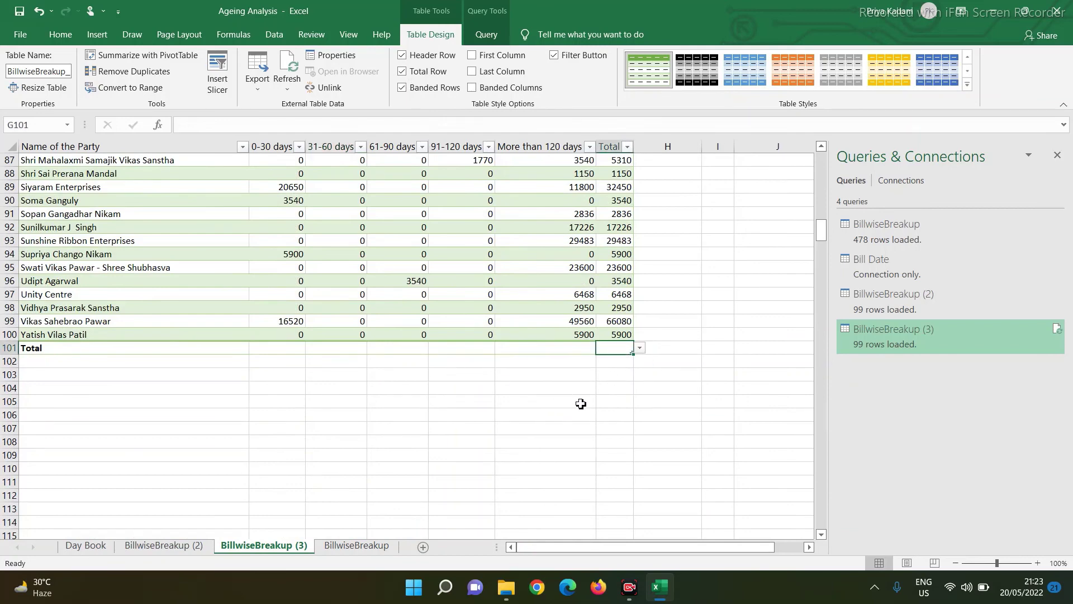
text(=sum)
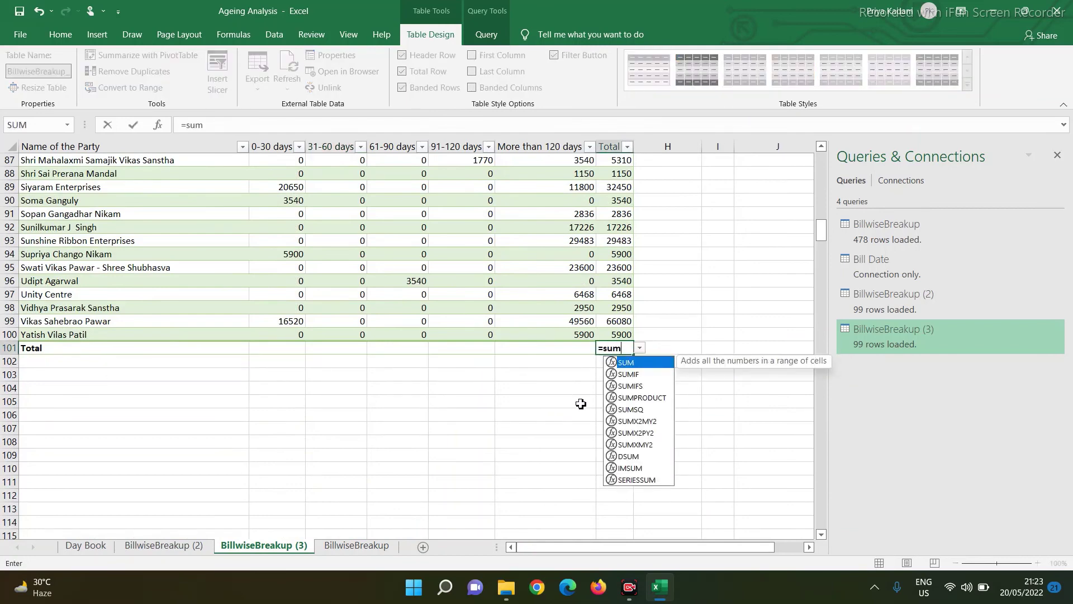
text(()
key(Up)
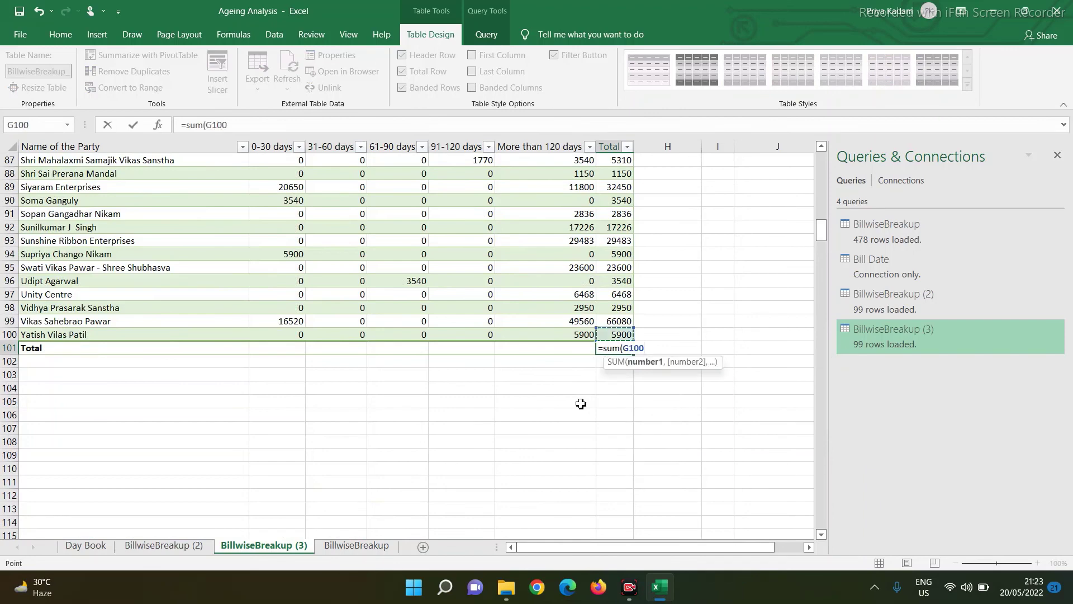
key(shift+Up)
key(shift+Up)
key(shift+Up)
key(shift+Up)
key(shift+Up)
key(shift+Up)
key(shift+Up)
key(shift+Up)
key(shift+Up)
key(shift+Up)
key(shift+Up)
key(shift+Up)
key(shift+Up)
key(shift+Up)
key(shift+Up)
key(shift+Up)
key(shift+Up)
key(shift+Up)
key(shift+Up)
key(shift+Up)
key(shift+Up)
key(shift+Up)
key(shift+Up)
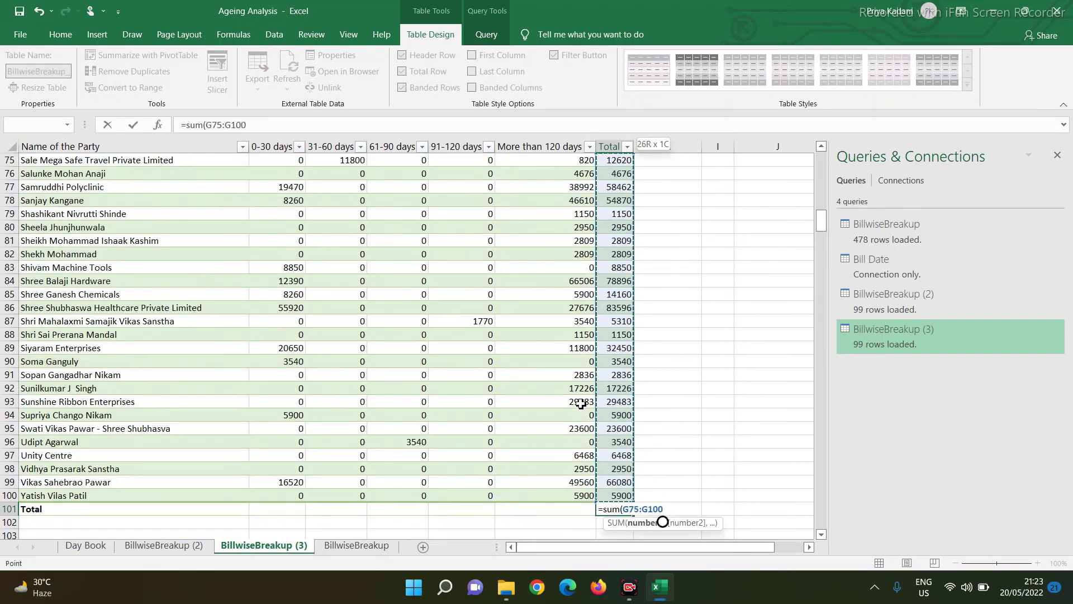
key(shift+Up)
key(shift+Up)
key(shift+Up)
key(shift+Up)
key(shift+Up)
key(shift+Up)
key(shift+Up)
key(shift+Up)
key(shift+Up)
key(shift+Up)
key(shift+Up)
key(shift+Up)
key(shift+Up)
key(shift+Up)
key(shift+Up)
key(shift+Up)
key(shift+Up)
key(shift+Up)
key(shift+Up)
key(shift+Up)
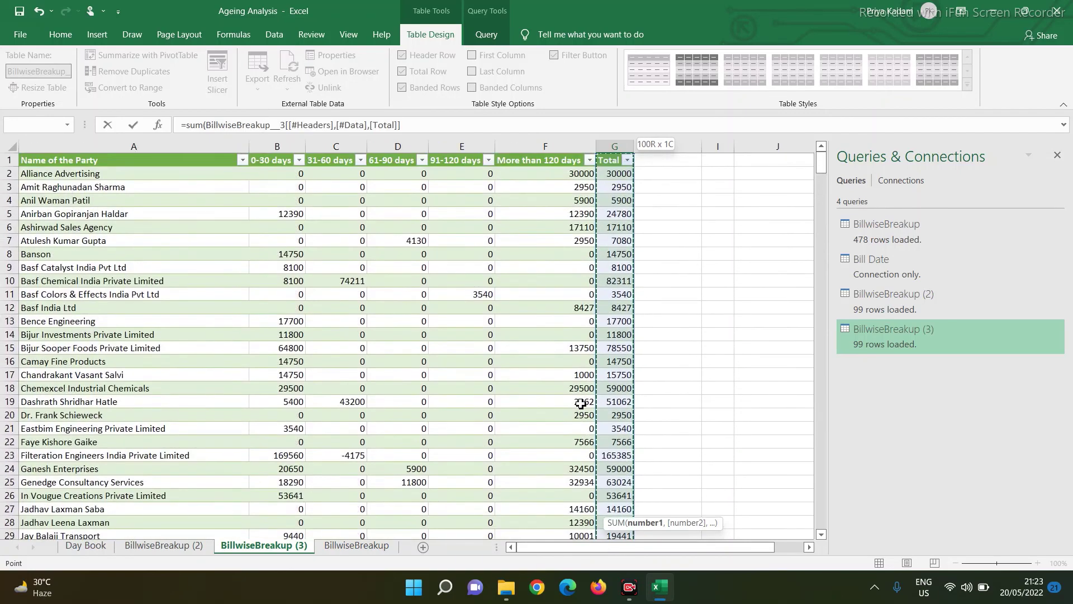
key(shift+Down)
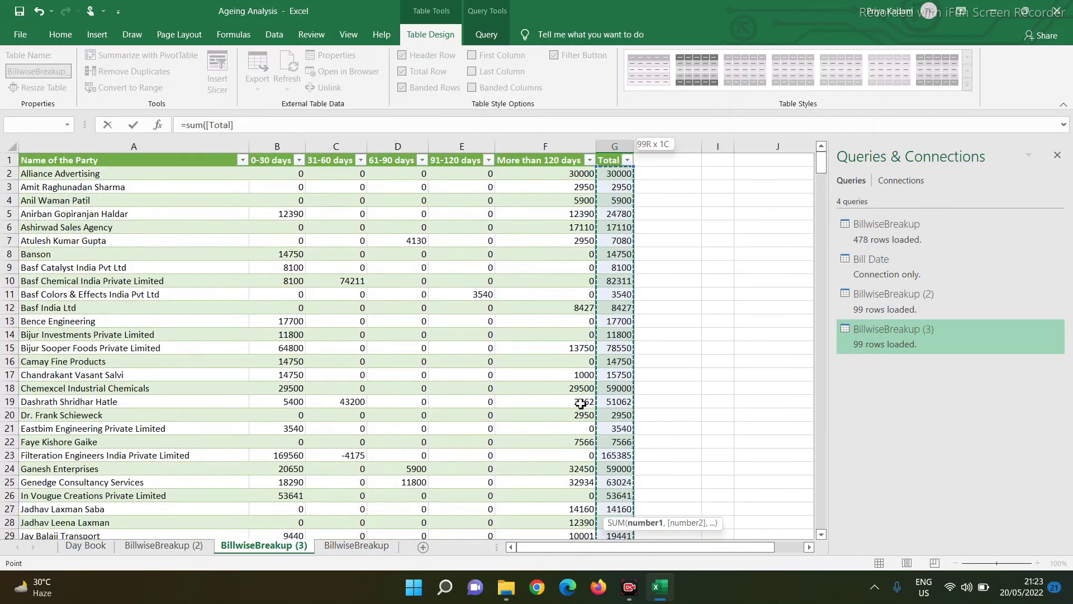
text())
key(Return)
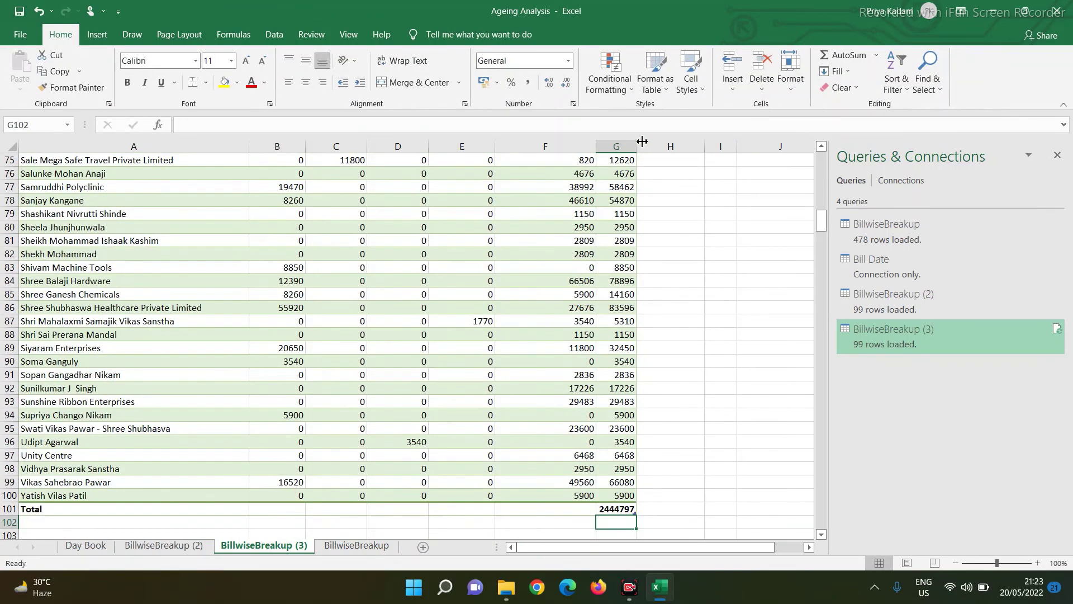
drag(638, 145, 655, 145)
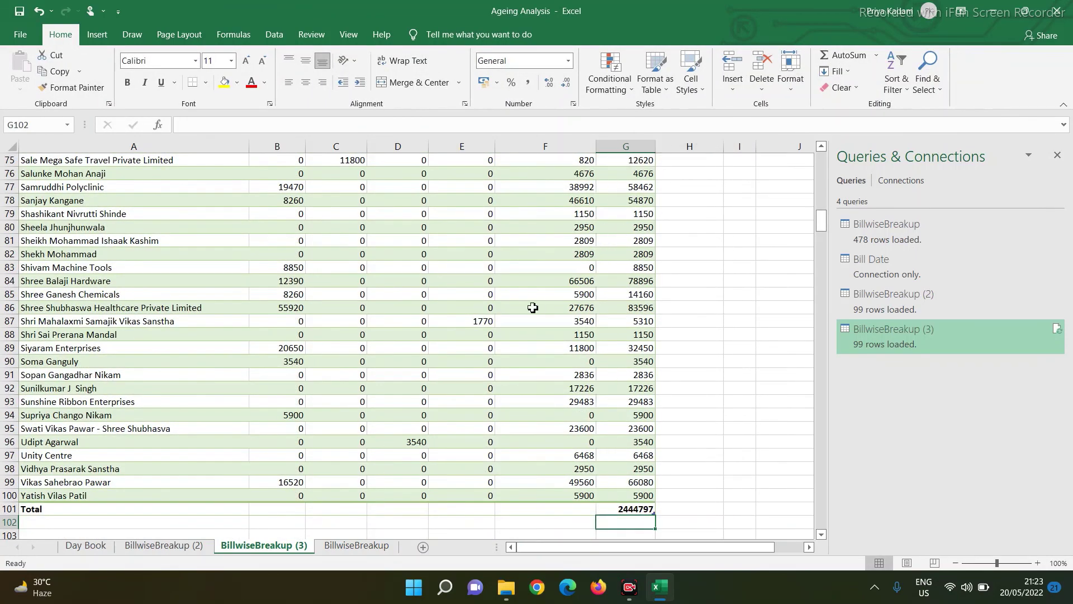
scroll(324, 338, up, 20)
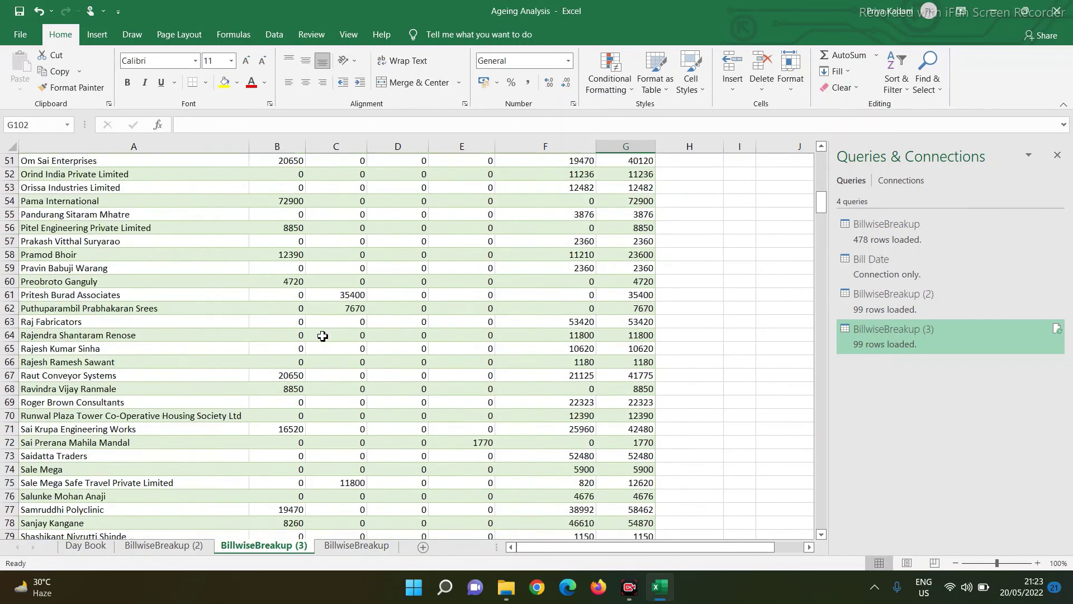